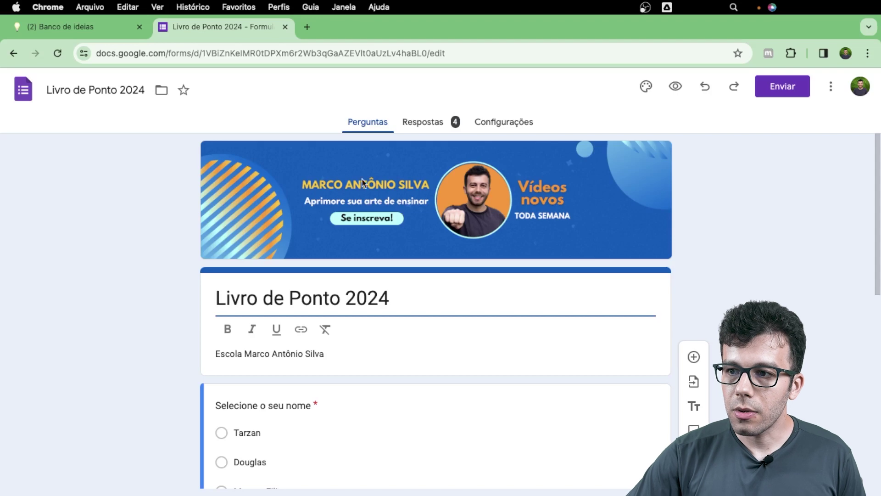
Review the questions of the Livro de Ponto 2024 form, from the name selection to the date, entry-time and exit-time fields.
{"action": "scroll", "coordinate": [401, 255], "scroll_direction": "down", "scroll_amount": 1}
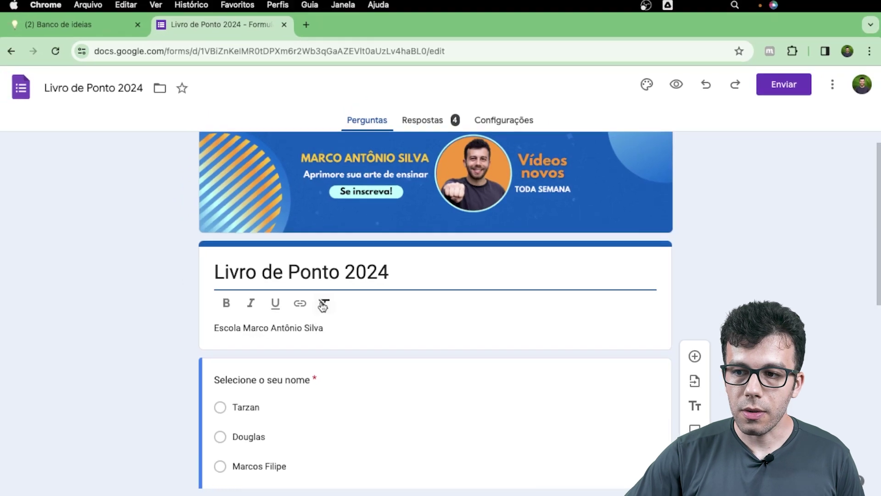
{"action": "scroll", "coordinate": [324, 307], "scroll_direction": "down", "scroll_amount": 3}
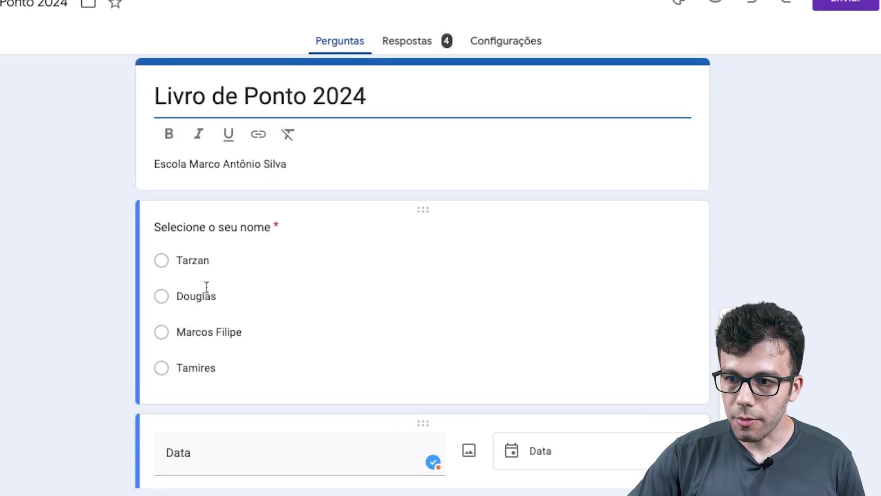
{"action": "scroll", "coordinate": [206, 288], "scroll_direction": "down", "scroll_amount": 5}
{"action": "scroll", "coordinate": [207, 288], "scroll_direction": "up", "scroll_amount": 1}
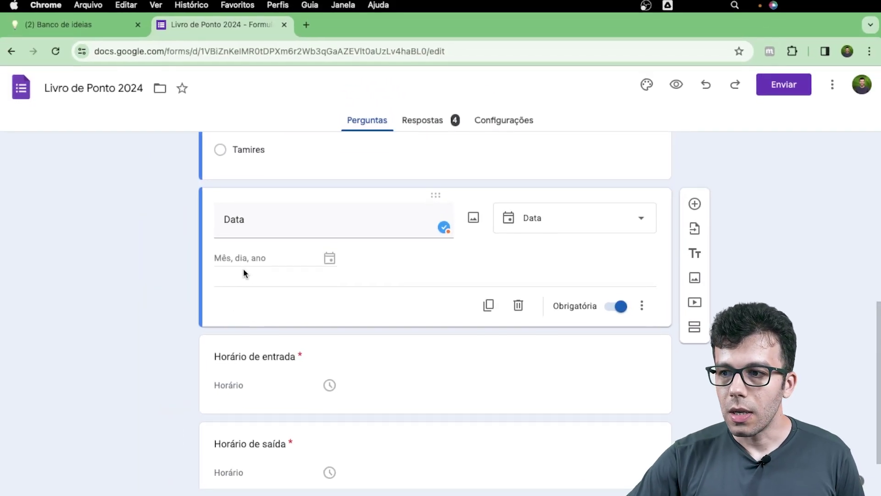
{"action": "scroll", "coordinate": [249, 269], "scroll_direction": "down", "scroll_amount": 2}
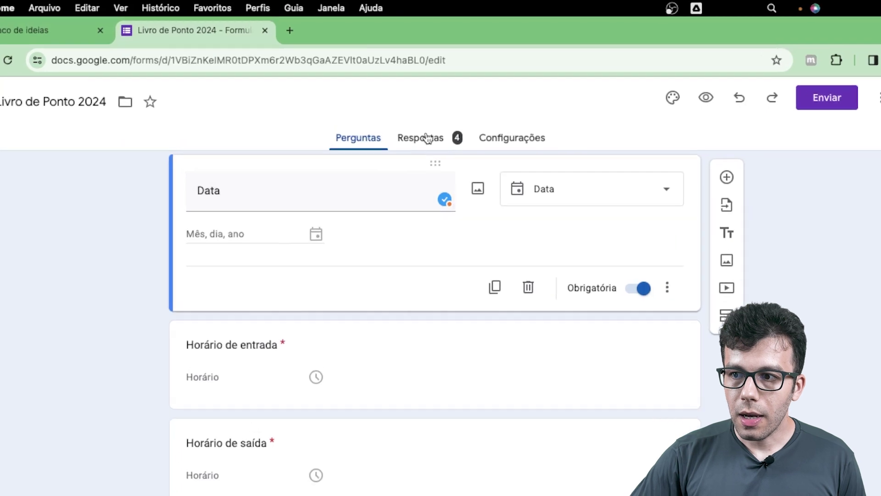
Open the form's responses and review the summary charts.
{"action": "left_click", "coordinate": [427, 137]}
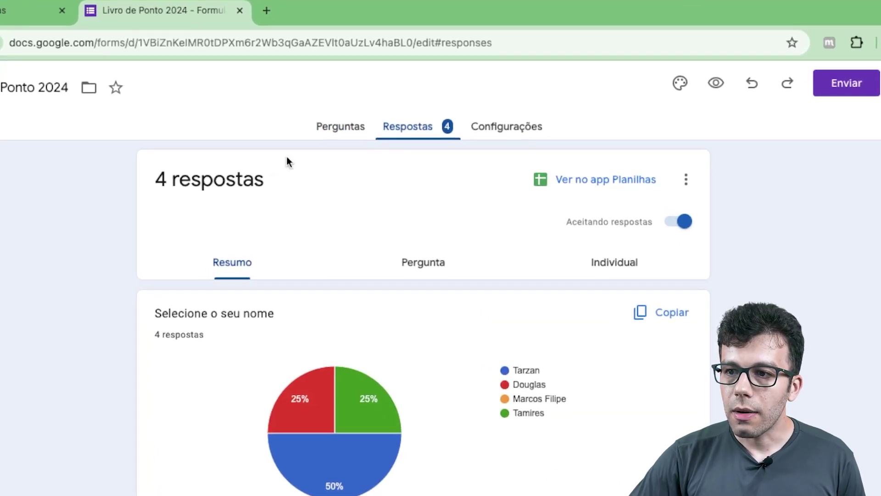
{"action": "scroll", "coordinate": [390, 247], "scroll_direction": "down", "scroll_amount": 4}
{"action": "scroll", "coordinate": [404, 247], "scroll_direction": "up", "scroll_amount": 4}
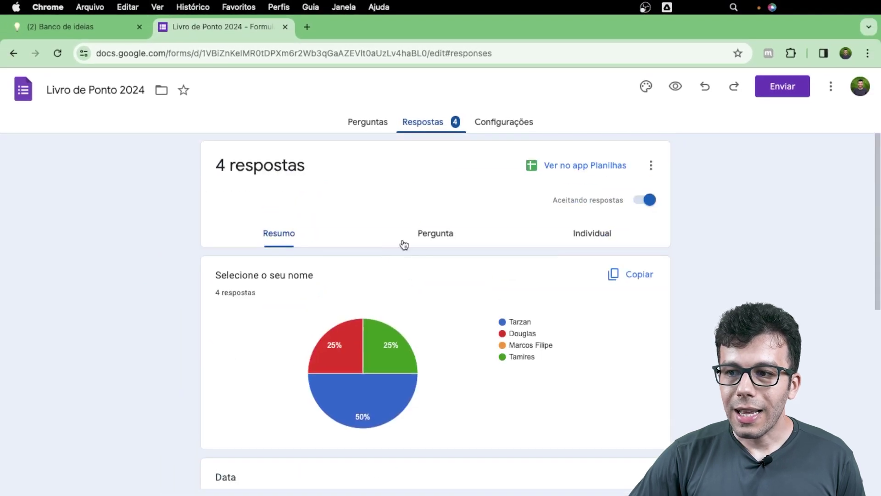
{"action": "mouse_move", "coordinate": [380, 362]}
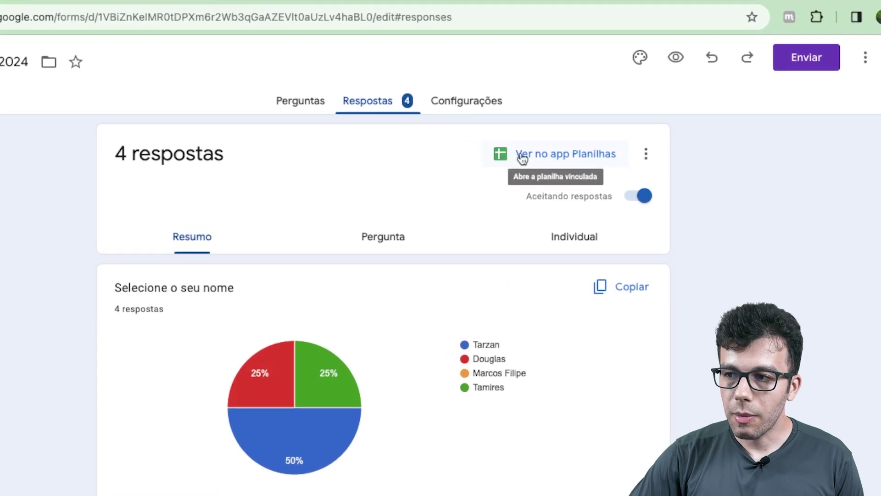
Open the linked responses spreadsheet and create a filter on the "Selecione o seu nome" column.
{"action": "left_click", "coordinate": [522, 157]}
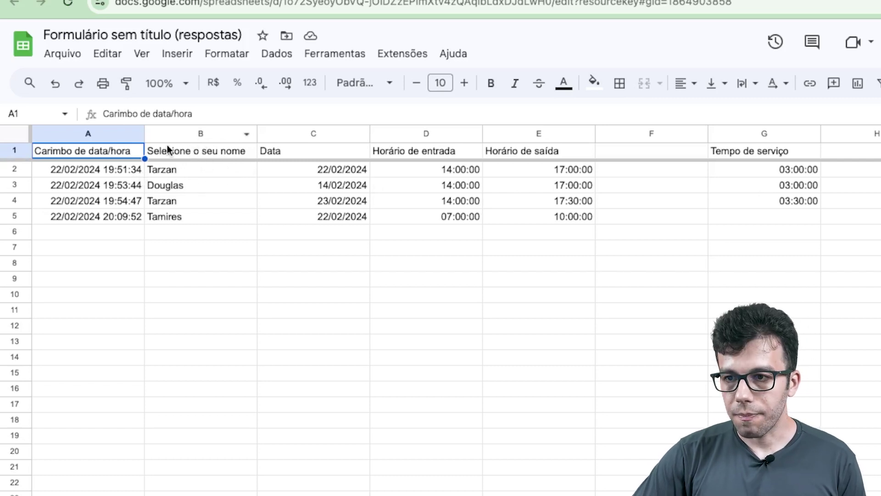
{"action": "left_click", "coordinate": [246, 134]}
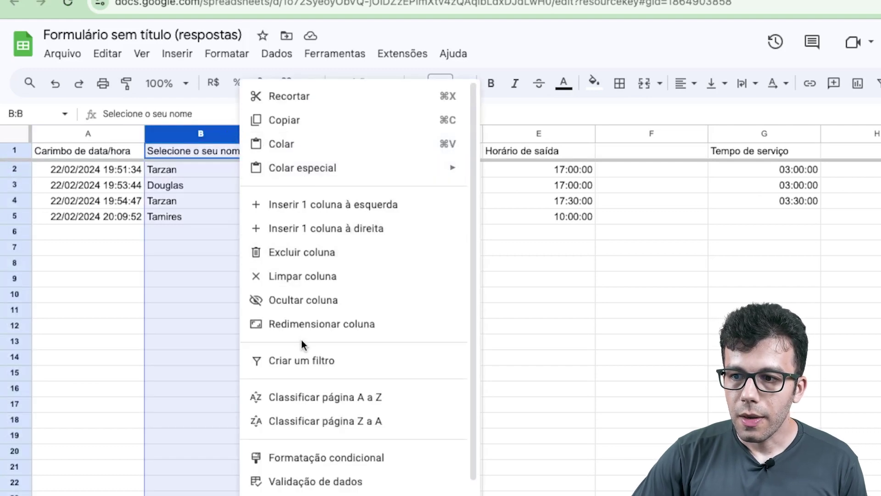
{"action": "left_click", "coordinate": [305, 361]}
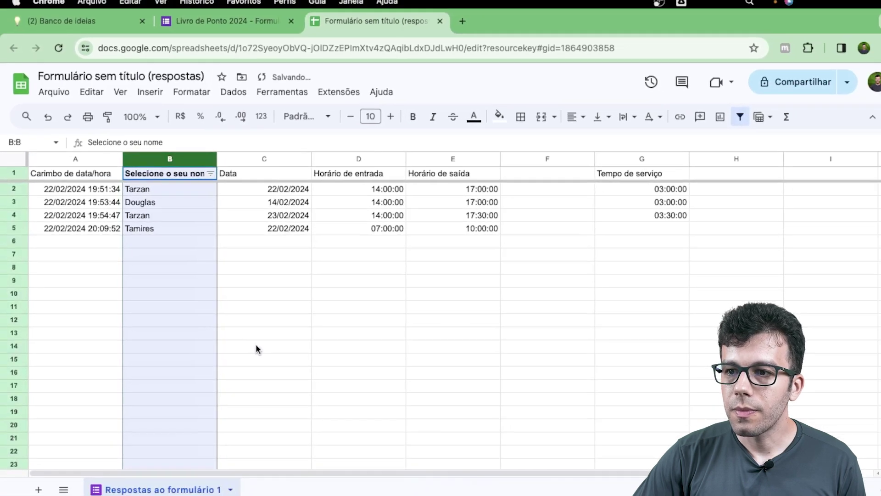
Filter the name column by values, excluding blanks and every employee except the last one listed.
{"action": "left_click", "coordinate": [206, 175]}
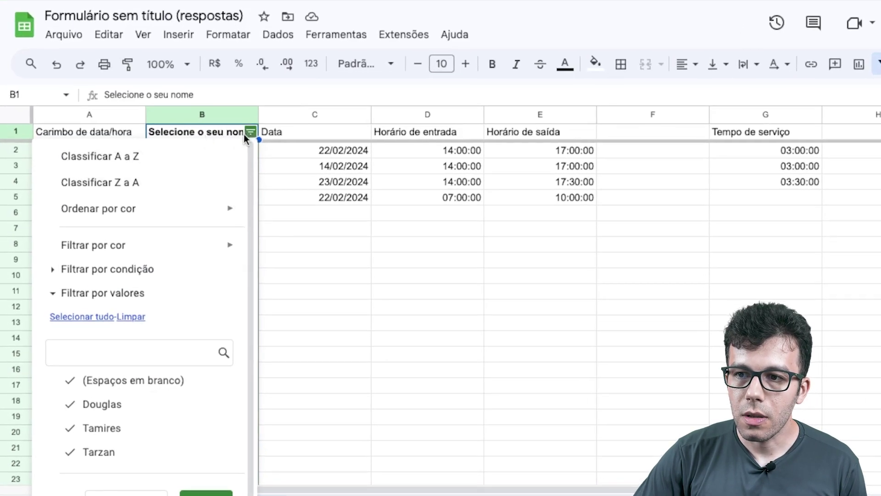
{"action": "scroll", "coordinate": [112, 418], "scroll_direction": "down", "scroll_amount": 1}
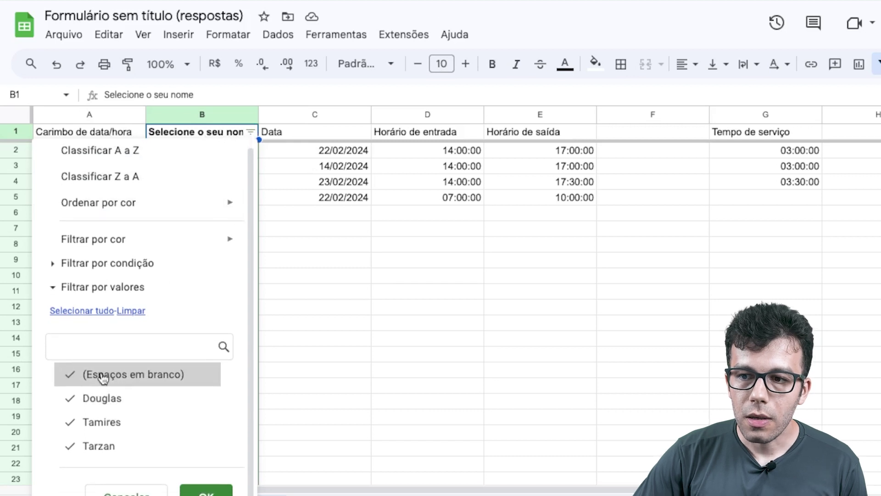
{"action": "left_click", "coordinate": [103, 377]}
{"action": "left_click", "coordinate": [93, 421]}
{"action": "left_click", "coordinate": [93, 397]}
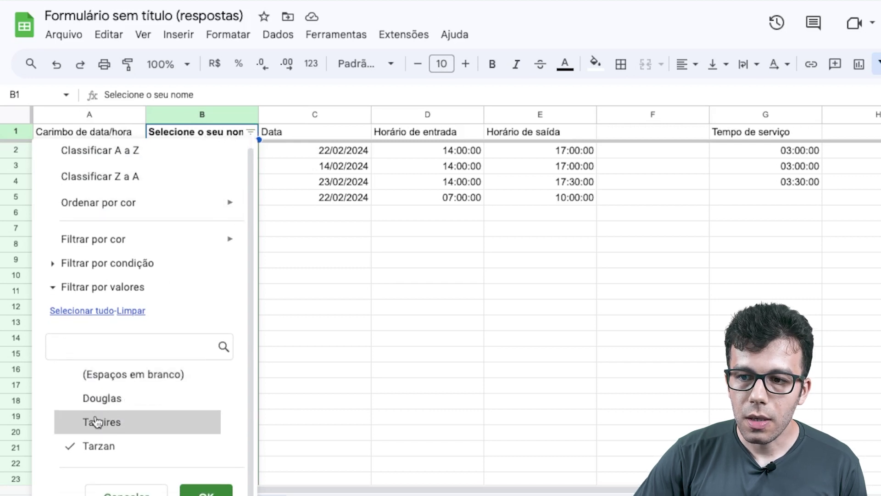
{"action": "left_click", "coordinate": [206, 490]}
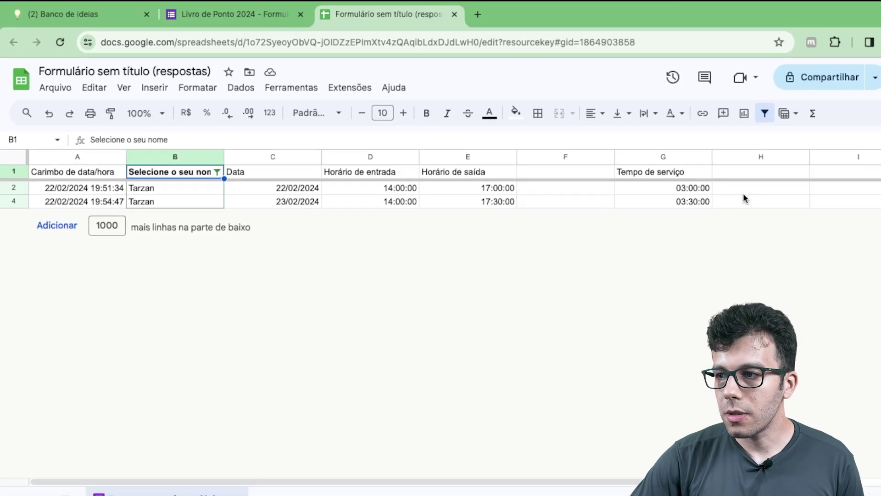
Total the two visible service times in cell H4 with the formula =SOMA(G2;G4).
{"action": "left_click", "coordinate": [743, 200]}
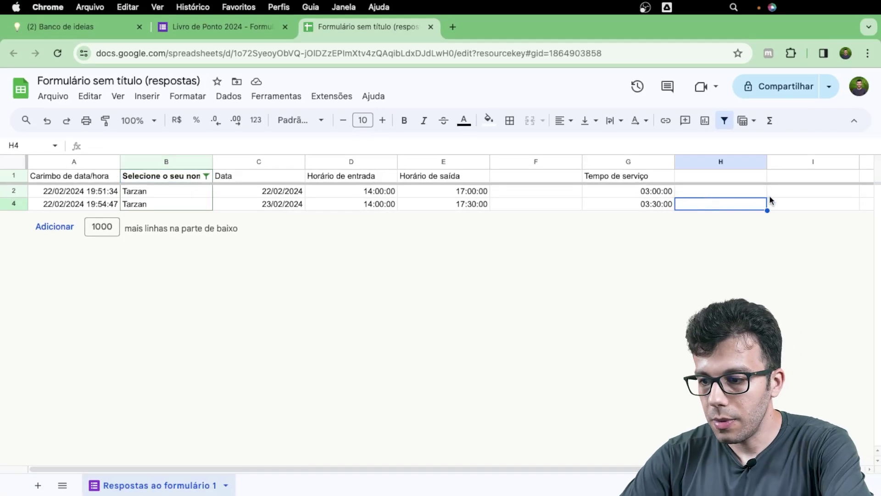
{"action": "type", "text": "=som"}
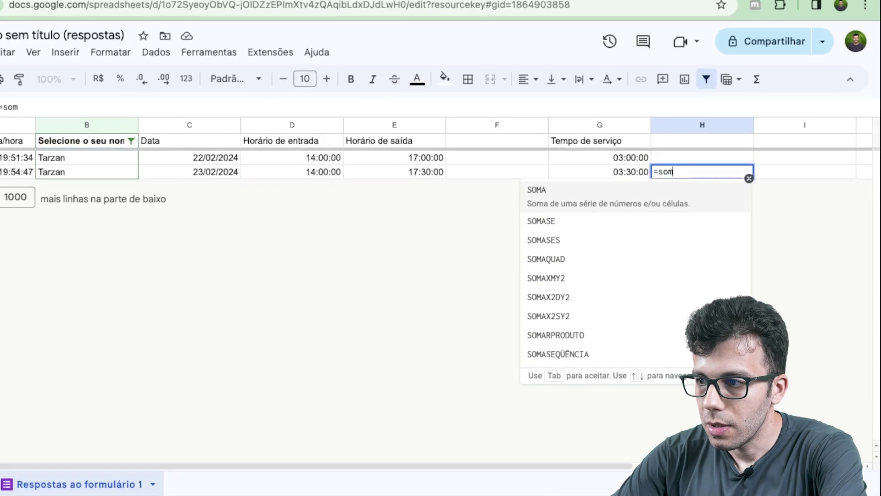
{"action": "type", "text": "a"}
{"action": "key", "text": "Tab"}
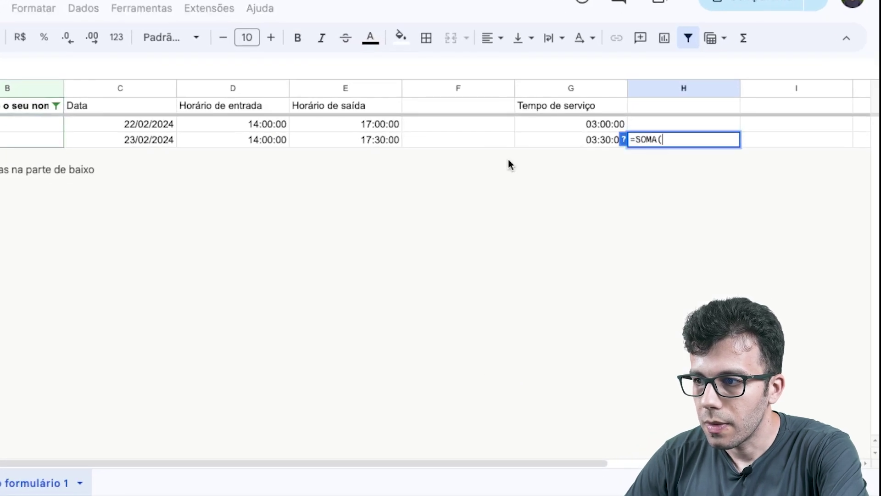
{"action": "left_click", "coordinate": [579, 128]}
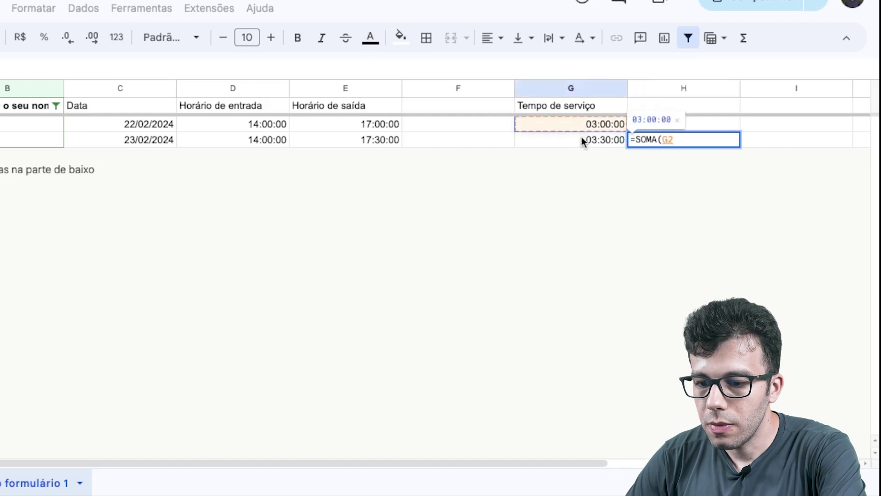
{"action": "type", "text": ";"}
{"action": "left_click", "coordinate": [579, 141]}
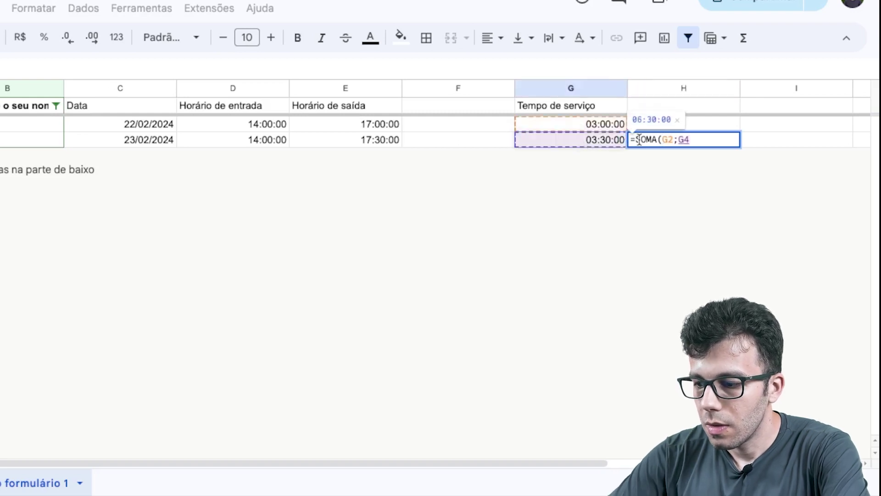
{"action": "type", "text": ")"}
{"action": "key", "text": "Return"}
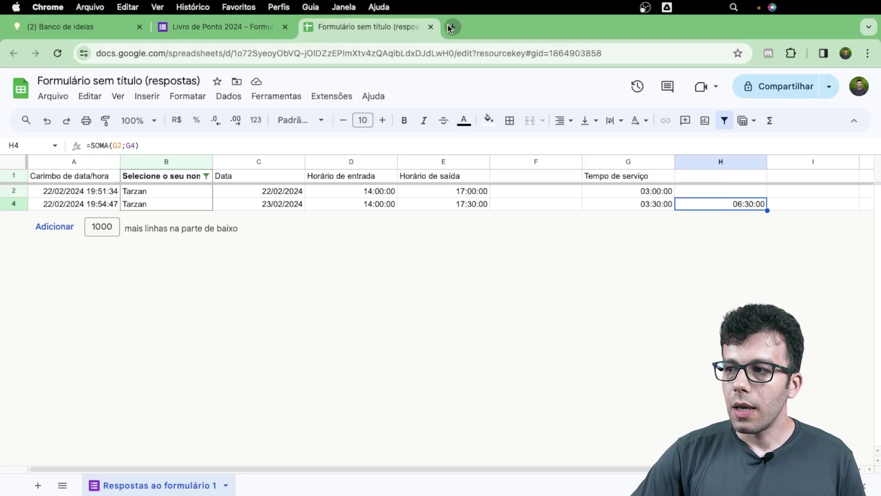
Open Google Forms in a new browser tab from the Google apps list and create a blank form.
{"action": "left_click", "coordinate": [450, 29]}
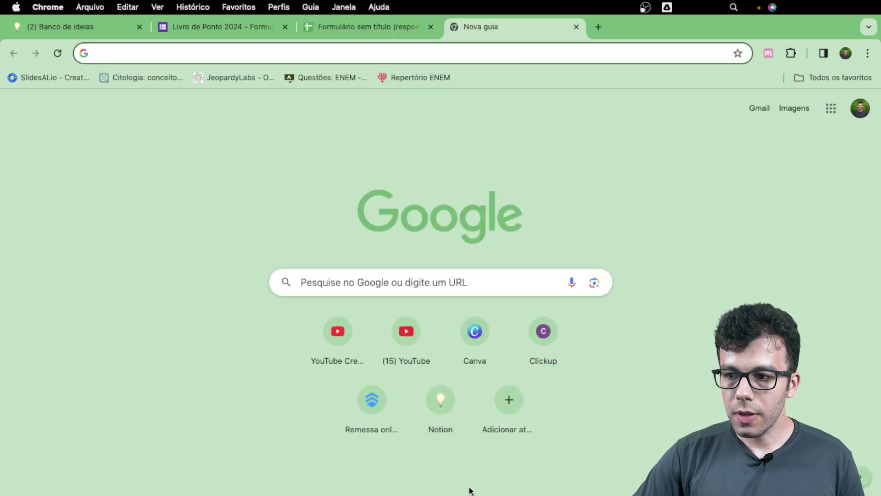
{"action": "mouse_move", "coordinate": [473, 491]}
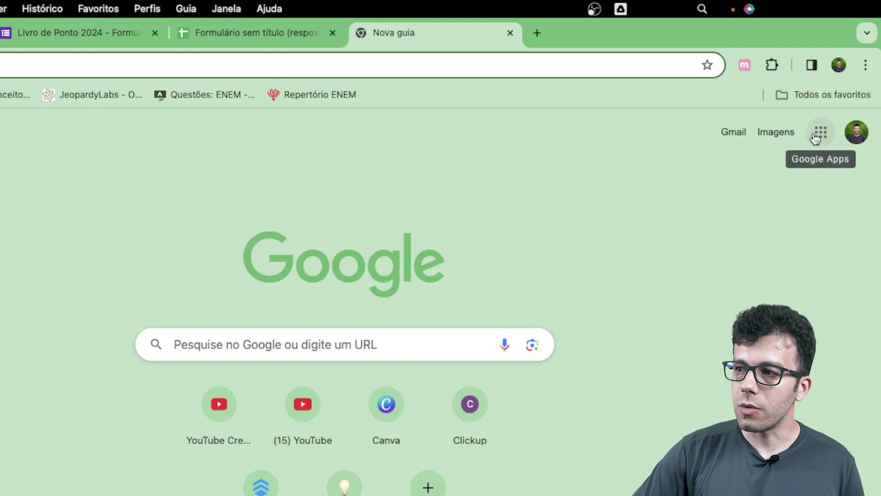
{"action": "left_click", "coordinate": [818, 134]}
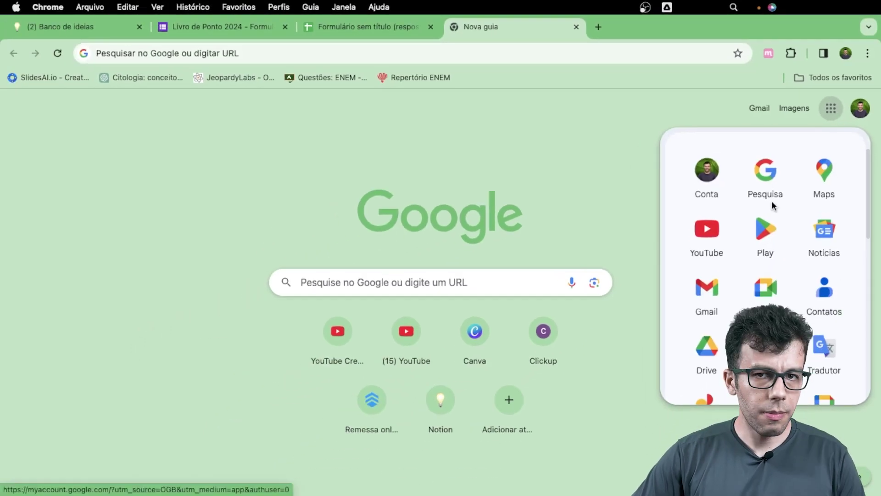
{"action": "scroll", "coordinate": [786, 271], "scroll_direction": "down", "scroll_amount": 2}
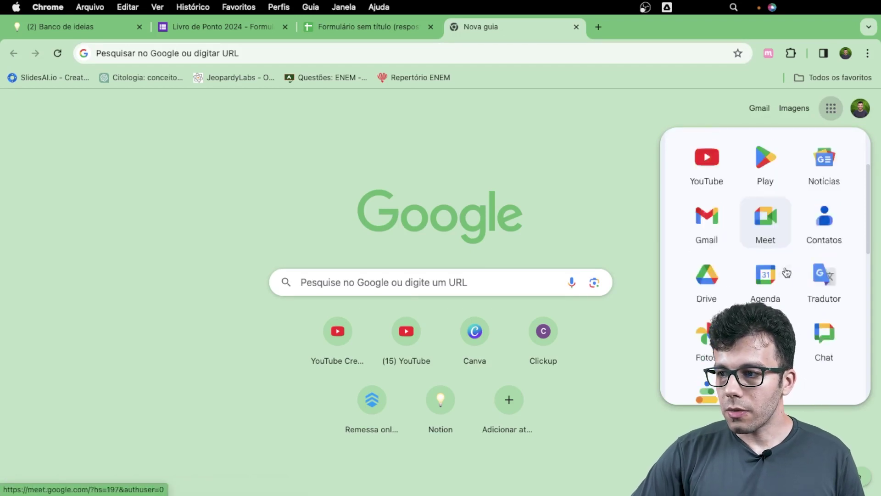
{"action": "scroll", "coordinate": [786, 271], "scroll_direction": "down", "scroll_amount": 1}
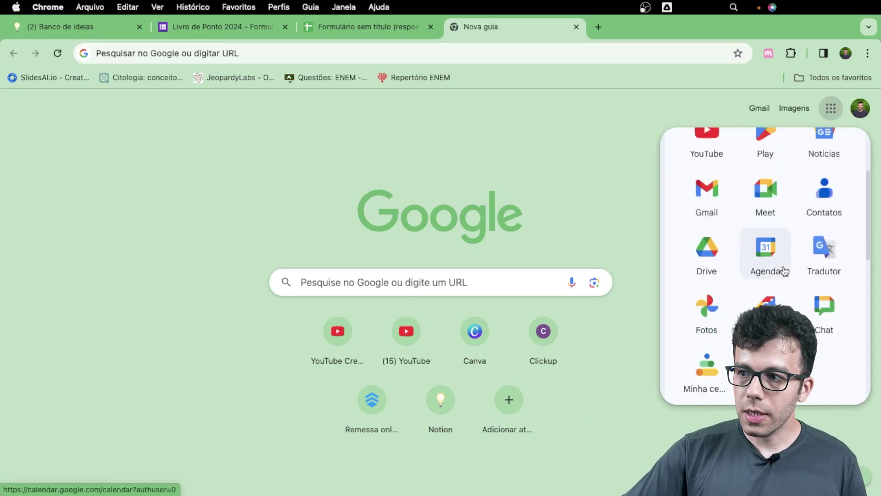
{"action": "scroll", "coordinate": [784, 266], "scroll_direction": "down", "scroll_amount": 5}
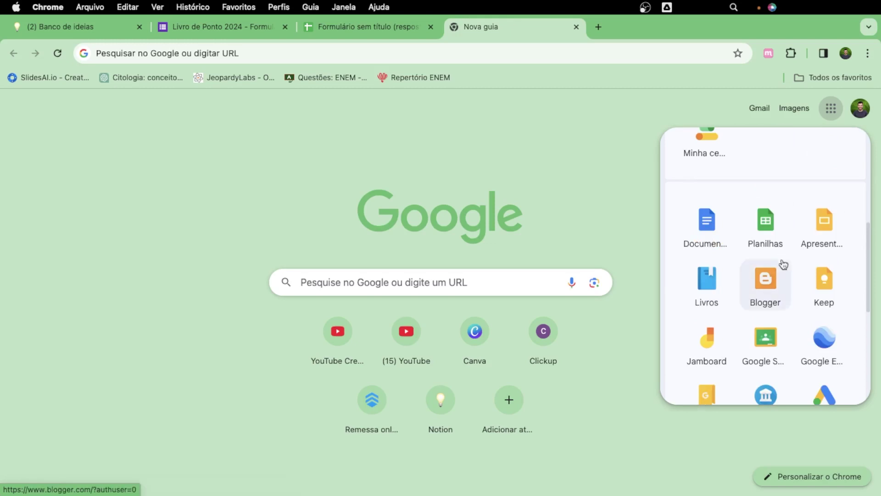
{"action": "scroll", "coordinate": [780, 263], "scroll_direction": "down", "scroll_amount": 5}
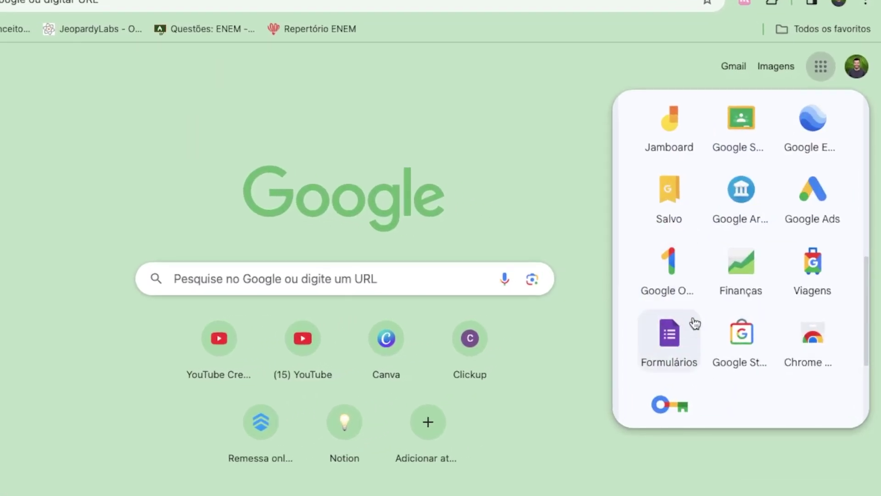
{"action": "left_click", "coordinate": [677, 342]}
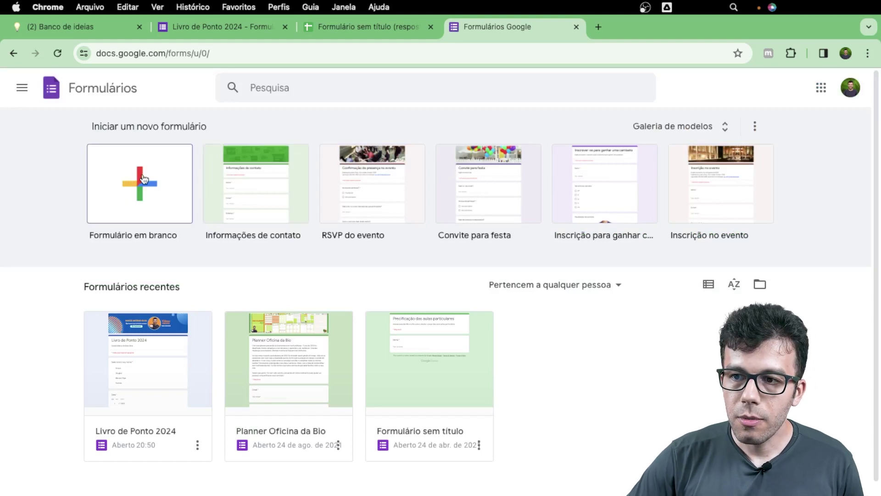
{"action": "left_click", "coordinate": [147, 189]}
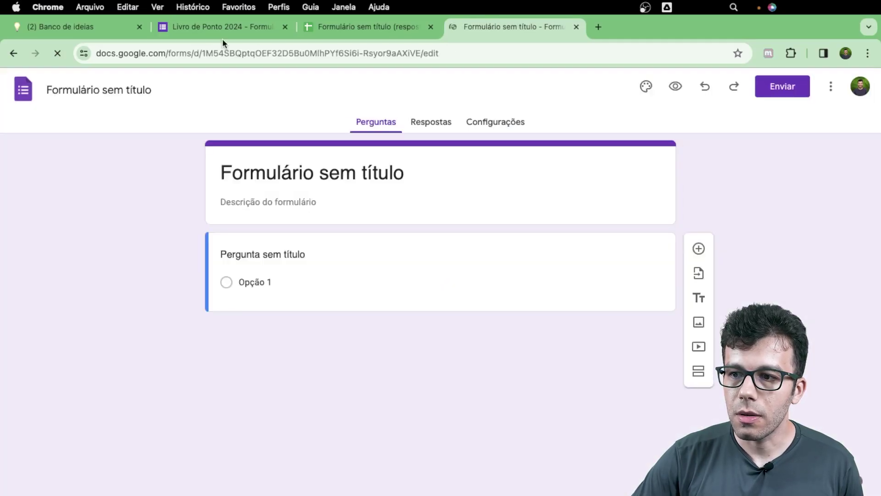
Copy the title "Livro de Ponto 2024" from the existing form and paste it after the new form's placeholder title.
{"action": "left_click", "coordinate": [223, 36]}
{"action": "left_click", "coordinate": [212, 298]}
{"action": "key", "text": "super+c"}
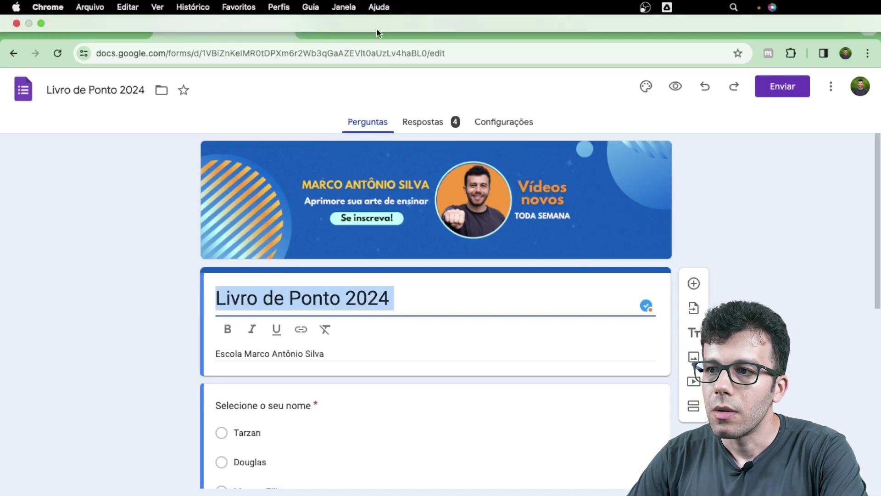
{"action": "left_click", "coordinate": [486, 32]}
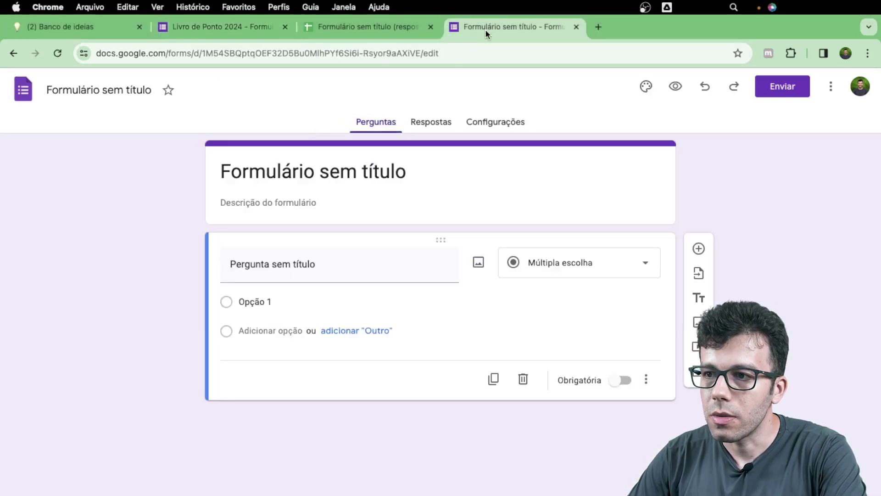
{"action": "left_click", "coordinate": [396, 162]}
{"action": "key", "text": "BackSpace"}
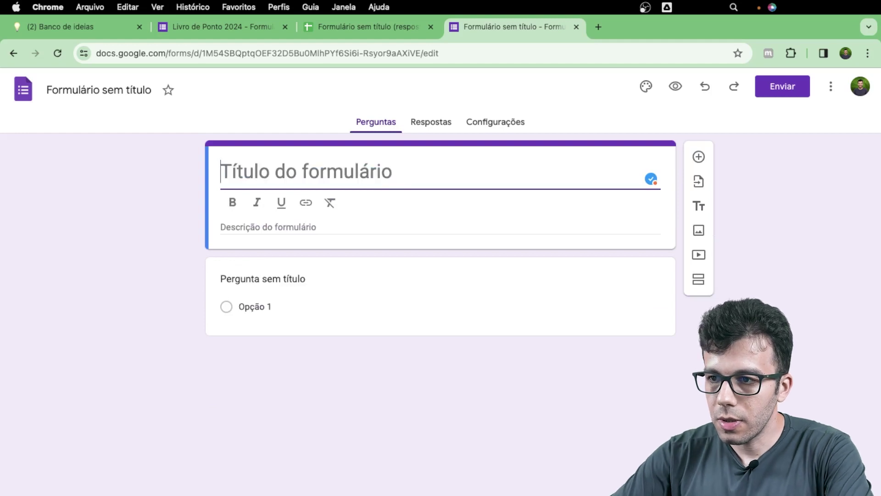
{"action": "key", "text": "super+z"}
{"action": "key", "text": "super+v"}
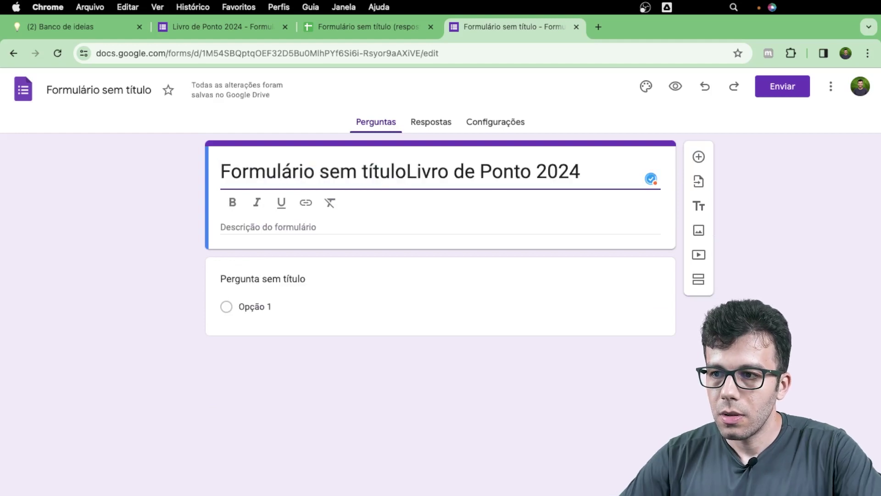
Delete the placeholder text in front of "Livro de Ponto 2024" in the new form's title.
{"action": "key", "text": "BackSpace"}
{"action": "key", "text": "BackSpace"}
{"action": "key", "text": "BackSpace"}
{"action": "key", "text": "BackSpace"}
{"action": "key", "text": "BackSpace"}
{"action": "key", "text": "BackSpace"}
{"action": "key", "text": "BackSpace"}
{"action": "key", "text": "BackSpace"}
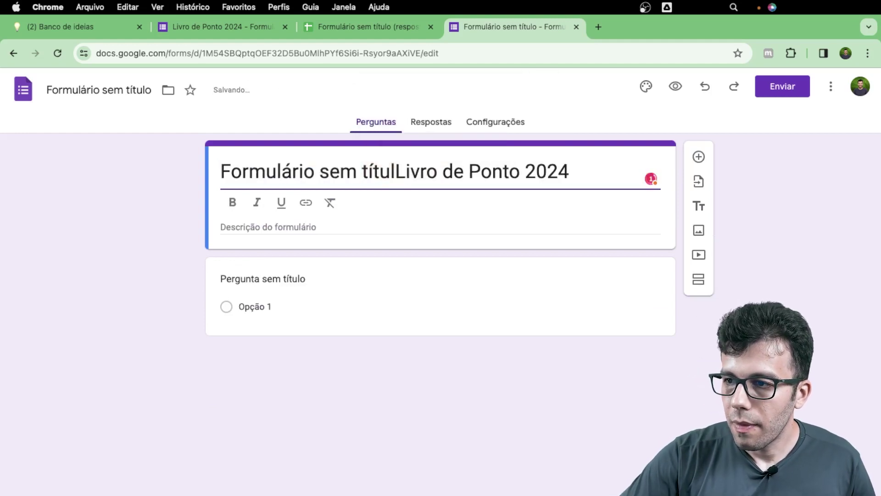
{"action": "key", "text": "BackSpace"}
{"action": "key", "text": "BackSpace"}
{"action": "key", "text": "BackSpace"}
{"action": "key", "text": "BackSpace"}
{"action": "key", "text": "BackSpace"}
{"action": "key", "text": "BackSpace"}
{"action": "key", "text": "BackSpace"}
{"action": "key", "text": "BackSpace"}
{"action": "key", "text": "BackSpace"}
{"action": "key", "text": "BackSpace"}
{"action": "key", "text": "BackSpace"}
{"action": "key", "text": "BackSpace"}
{"action": "key", "text": "BackSpace"}
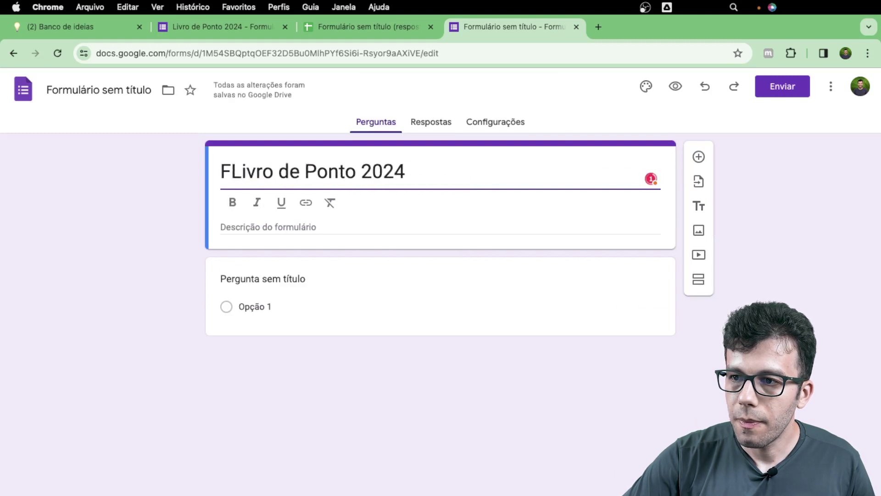
{"action": "left_click", "coordinate": [174, 207]}
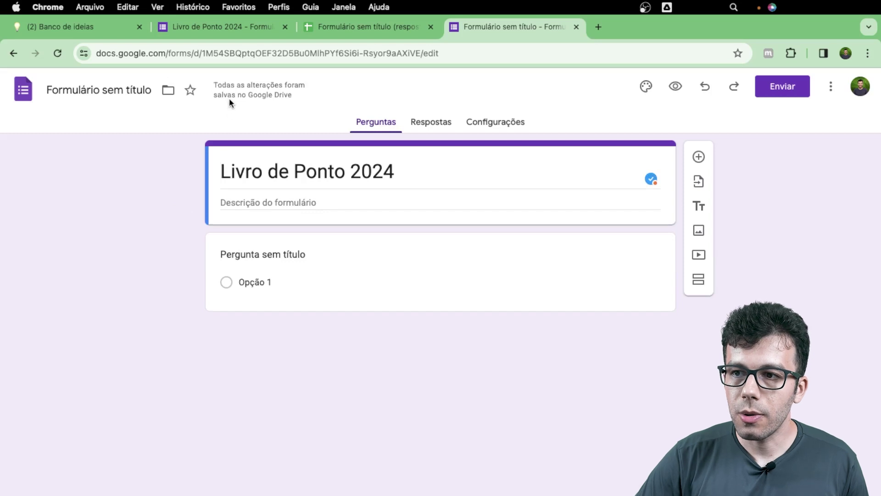
Copy the school name from the existing form's description and paste it into the new form's description.
{"action": "left_click", "coordinate": [310, 203]}
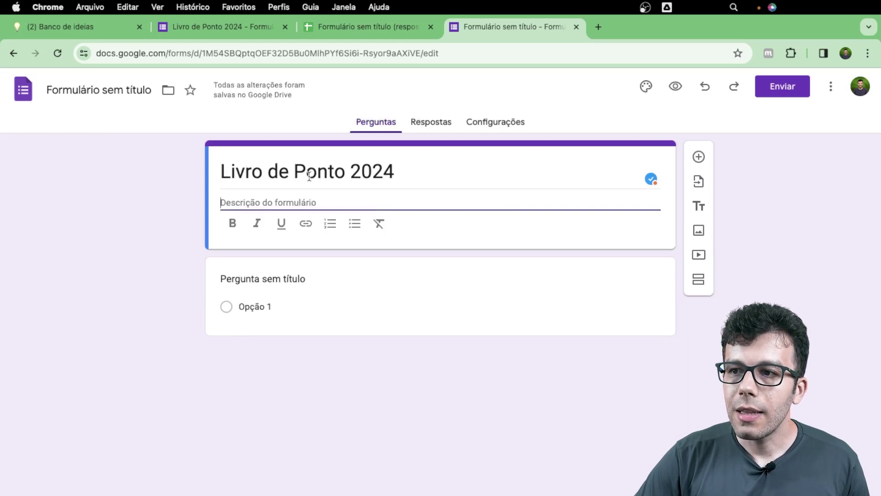
{"action": "left_click", "coordinate": [230, 27]}
{"action": "triple_click", "coordinate": [328, 352]}
{"action": "key", "text": "super+c"}
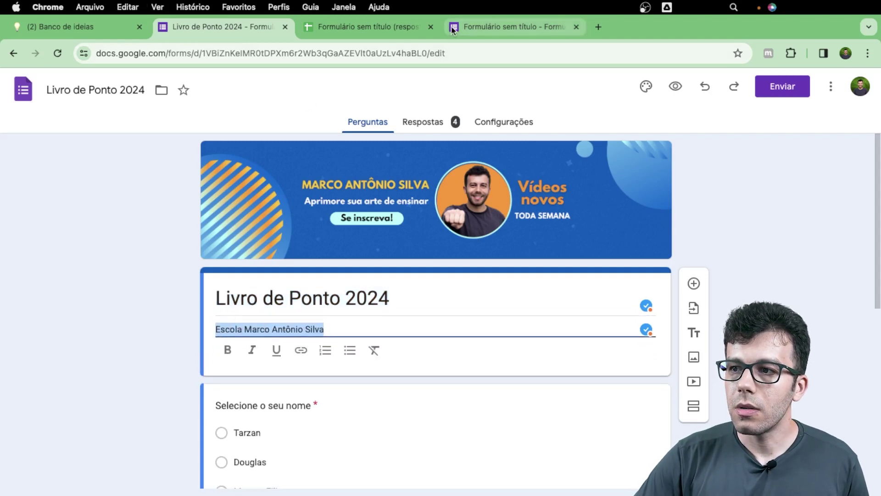
{"action": "left_click", "coordinate": [477, 27]}
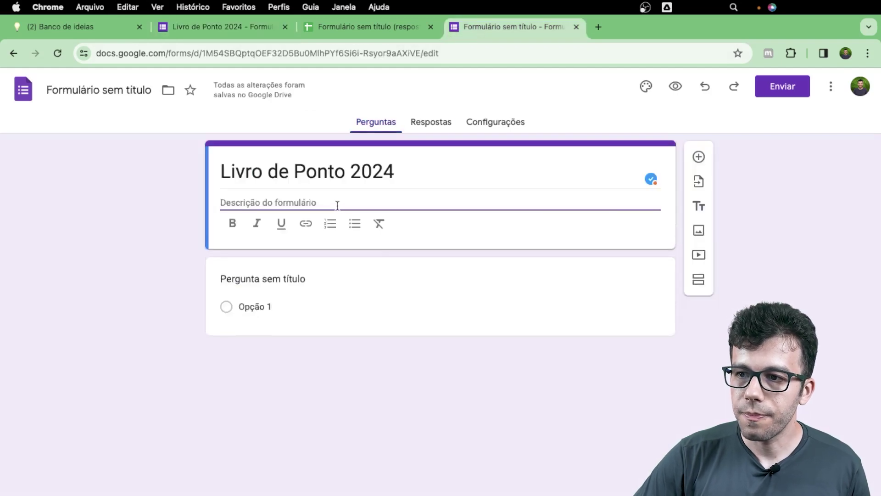
{"action": "key", "text": "super+v"}
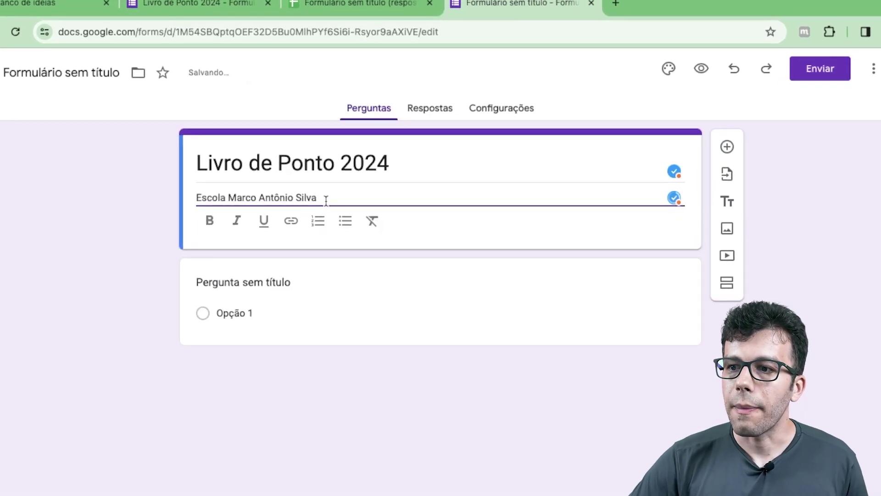
Check the existing form's first question and replace the new form's placeholder question title with "Selecione o seu nome".
{"action": "left_click", "coordinate": [208, 5]}
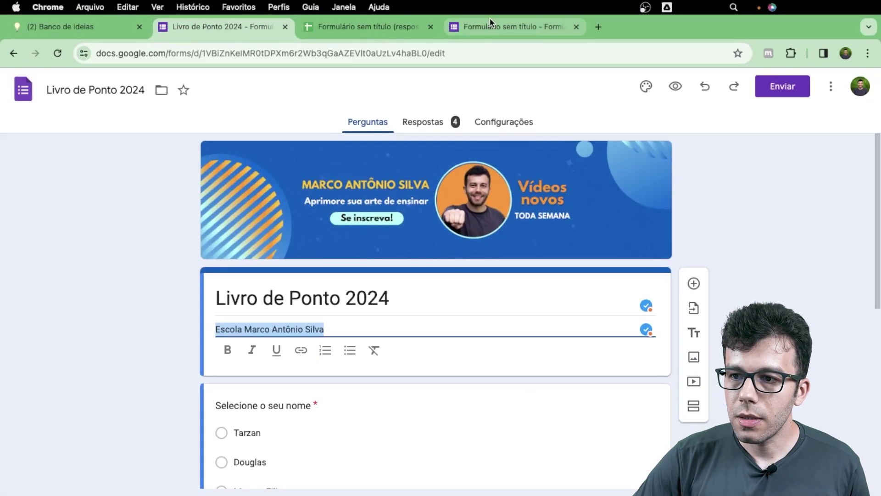
{"action": "left_click", "coordinate": [490, 23]}
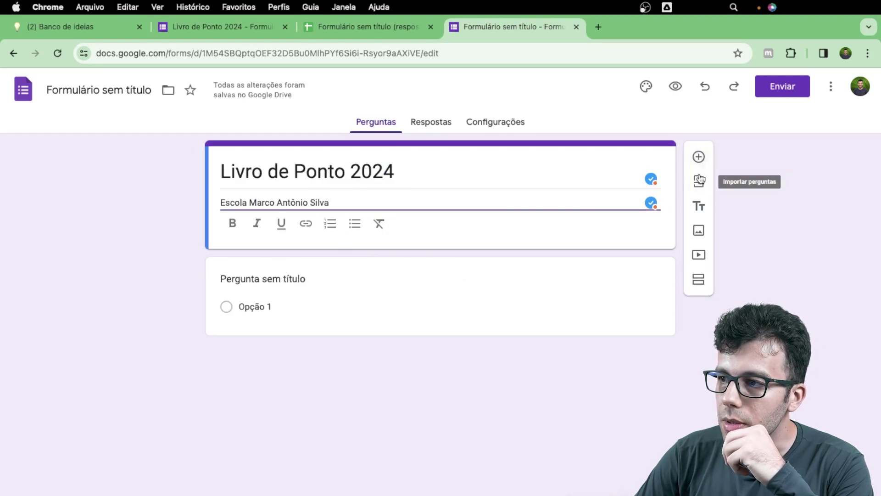
{"action": "left_click", "coordinate": [238, 24]}
{"action": "scroll", "coordinate": [289, 279], "scroll_direction": "down", "scroll_amount": 5}
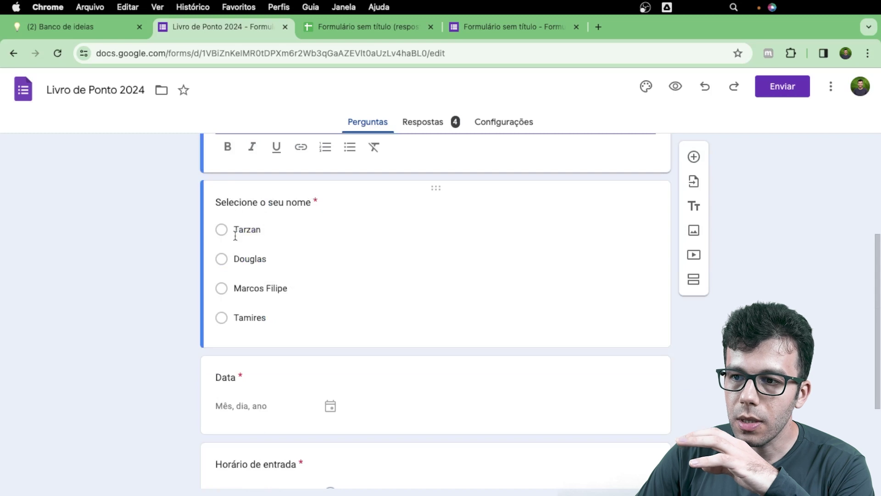
{"action": "left_click", "coordinate": [481, 27]}
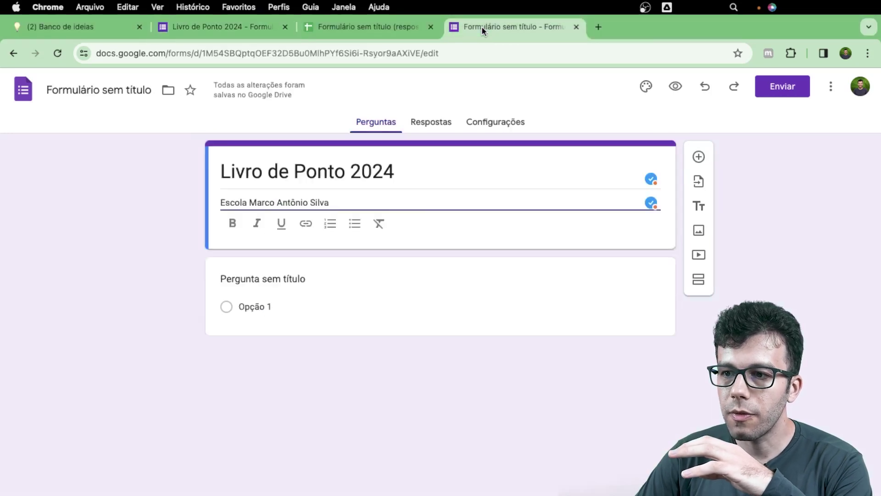
{"action": "left_click", "coordinate": [280, 282]}
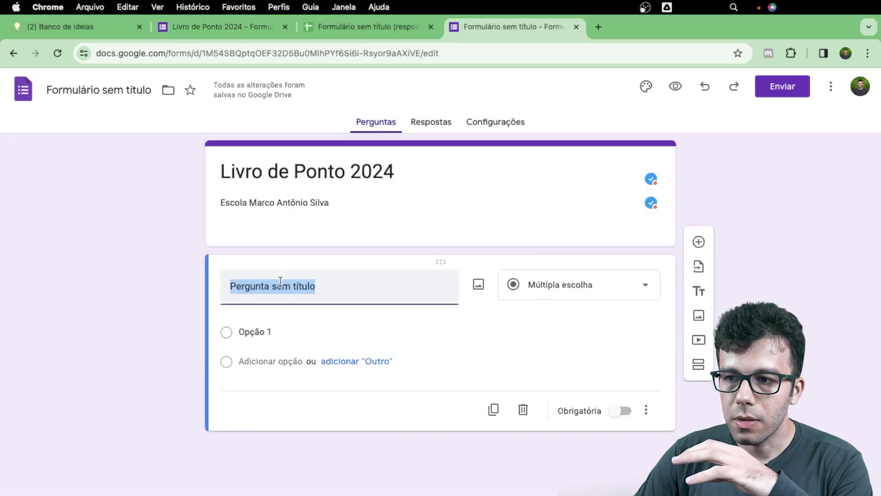
{"action": "key", "text": "BackSpace"}
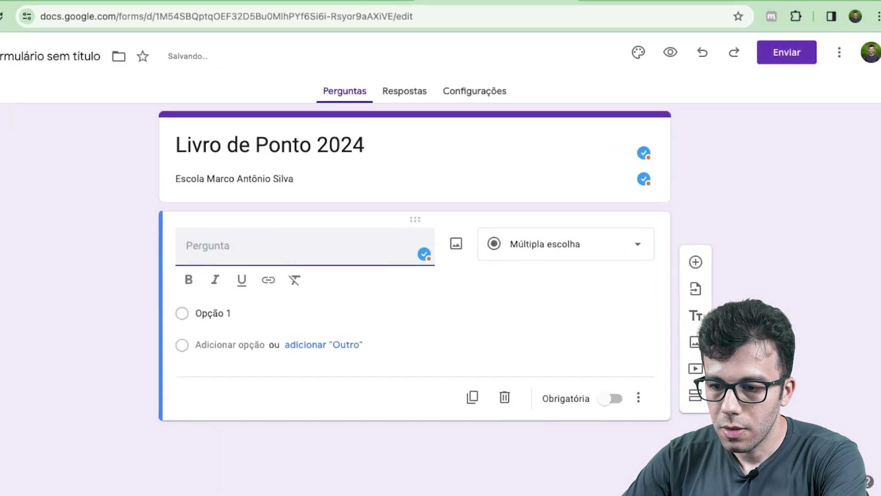
{"action": "type", "text": "Seleci"}
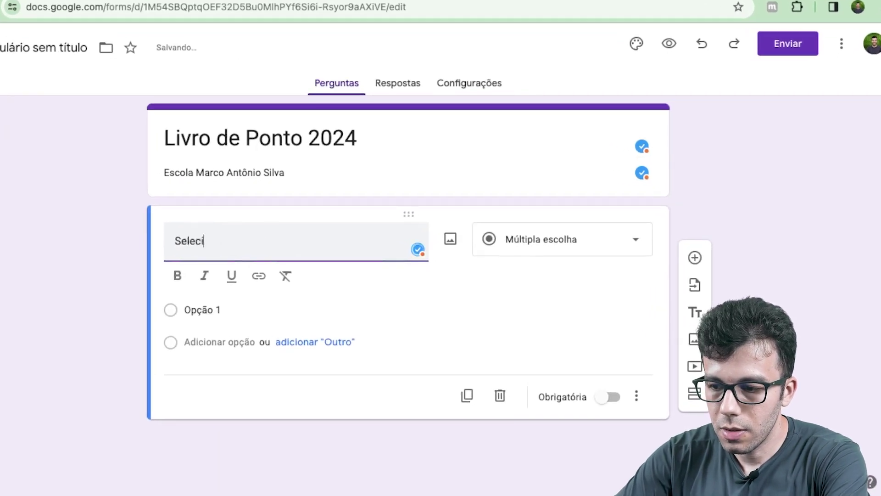
{"action": "type", "text": "one o s"}
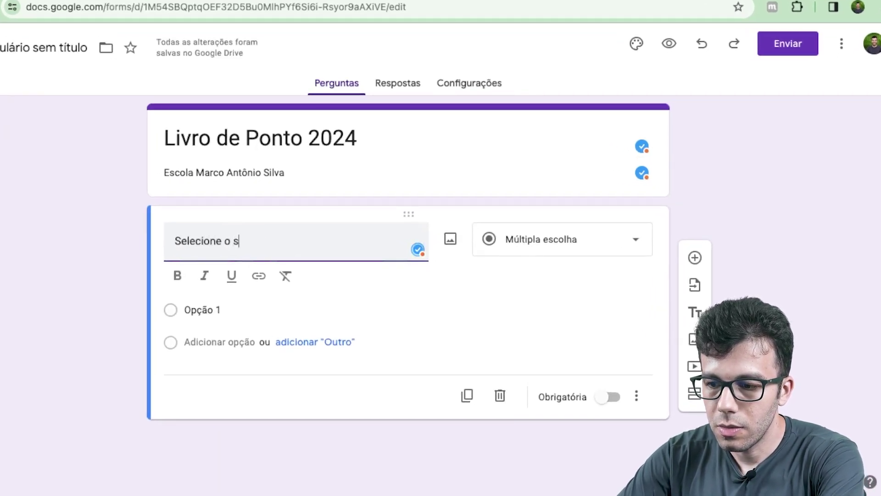
{"action": "type", "text": "eu nome"}
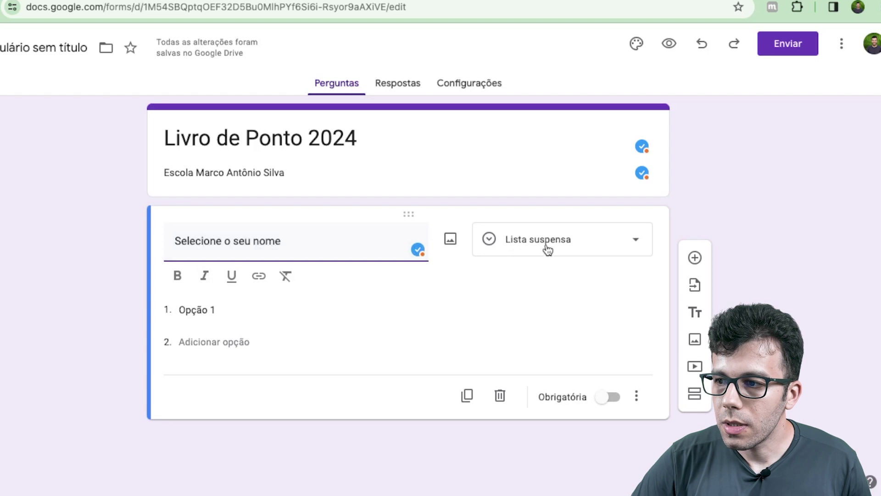
Set the name question's type to Múltipla escolha and replace its first option with an employee's first name.
{"action": "left_click", "coordinate": [640, 250]}
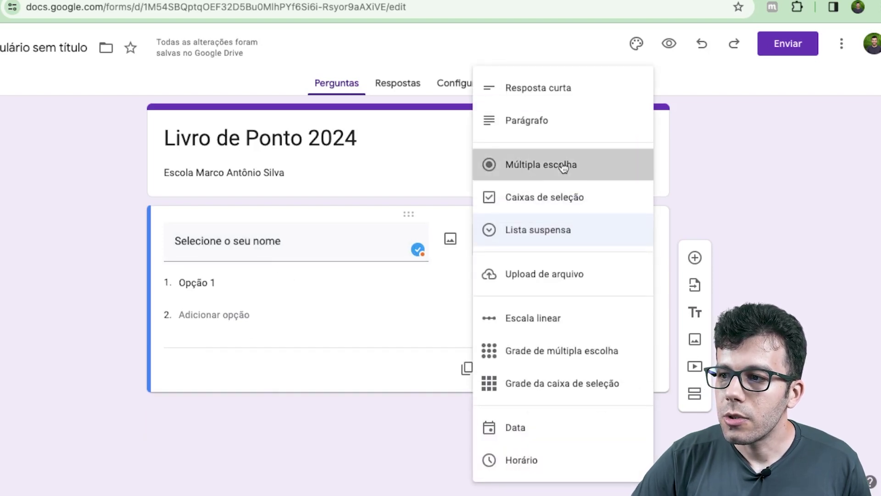
{"action": "left_click", "coordinate": [563, 166]}
{"action": "left_click", "coordinate": [217, 282]}
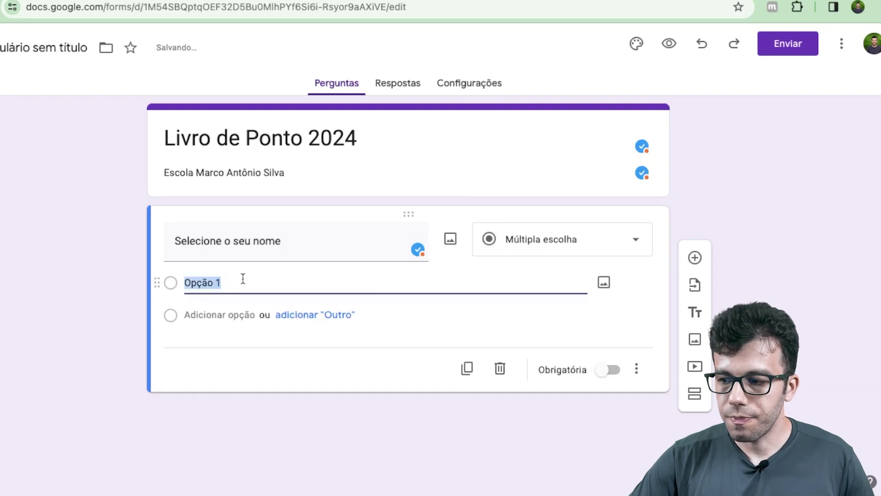
{"action": "key", "text": "BackSpace"}
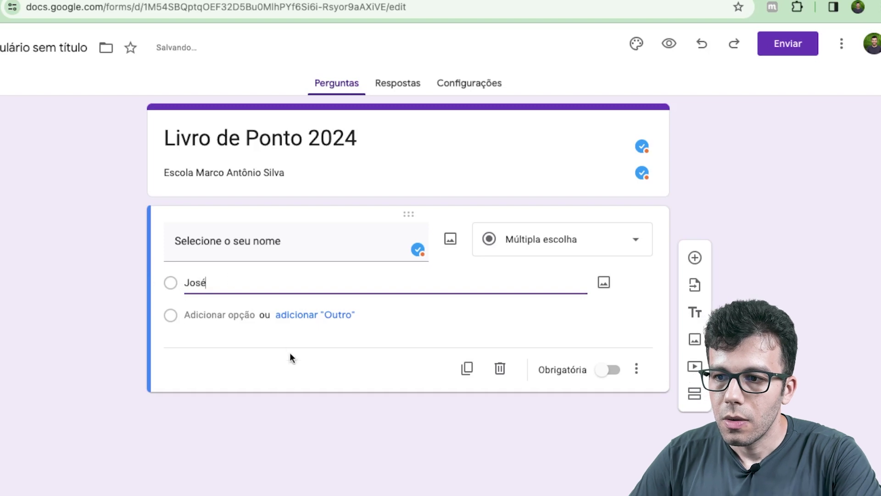
Add two more employees' first names as options of the name question and make the question required.
{"action": "left_click", "coordinate": [232, 315]}
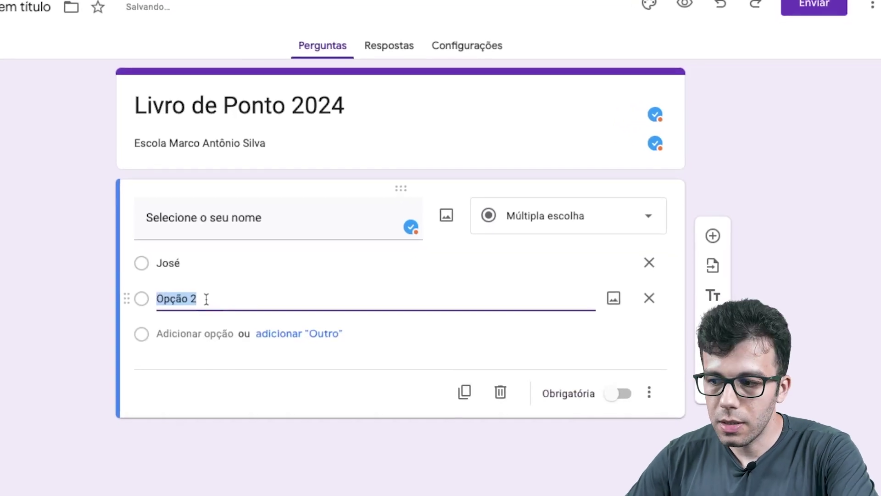
{"action": "key", "text": "BackSpace"}
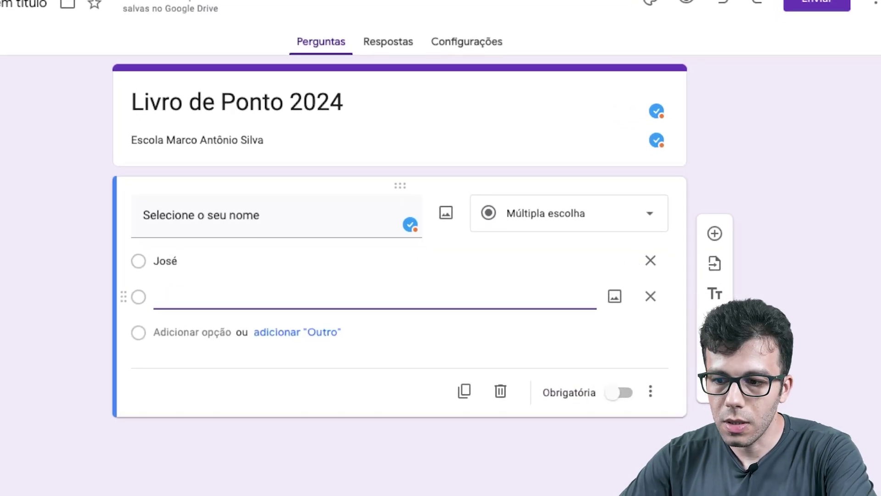
{"action": "type", "text": "Maria"}
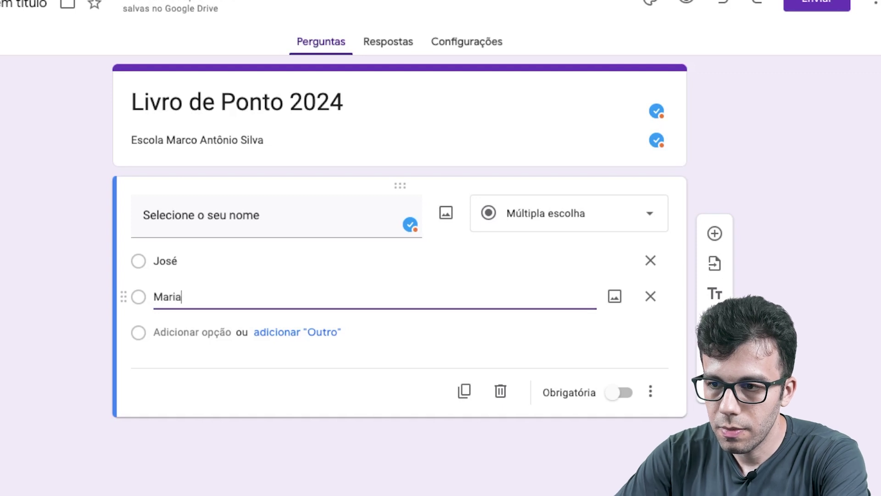
{"action": "left_click", "coordinate": [212, 331]}
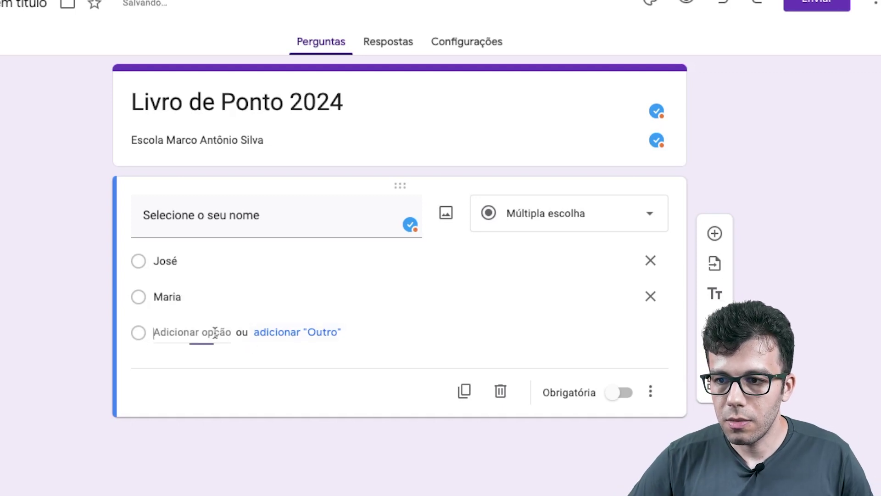
{"action": "key", "text": "BackSpace"}
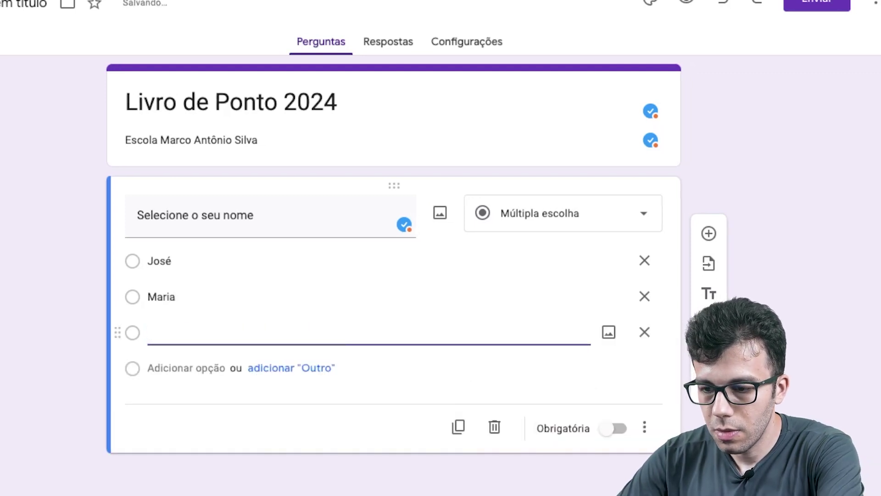
{"action": "type", "text": "Dougla"}
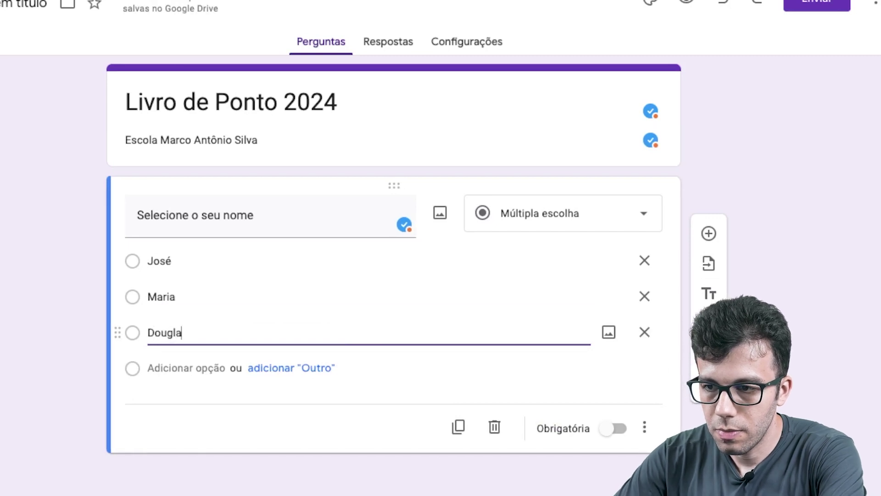
{"action": "type", "text": "s"}
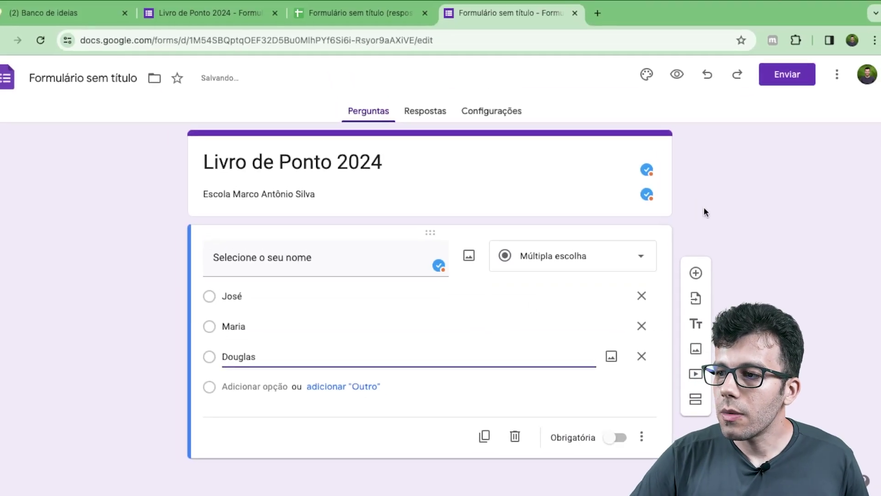
{"action": "left_click", "coordinate": [724, 219]}
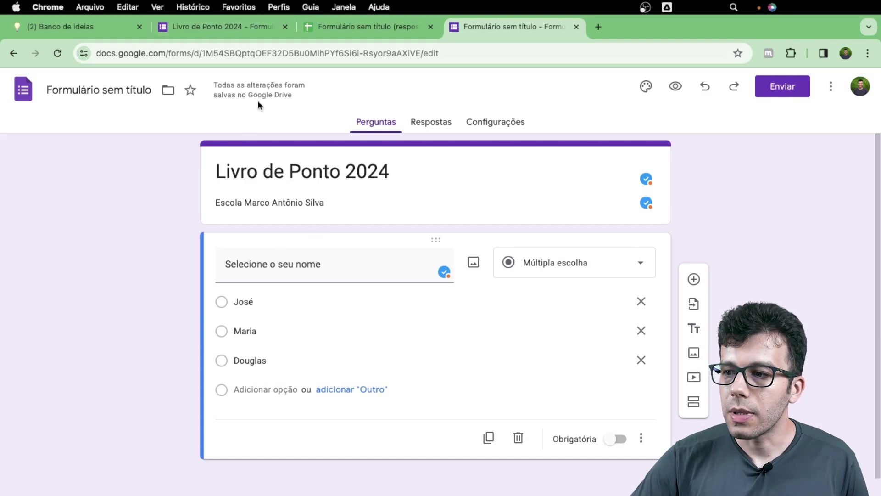
{"action": "left_click", "coordinate": [617, 439]}
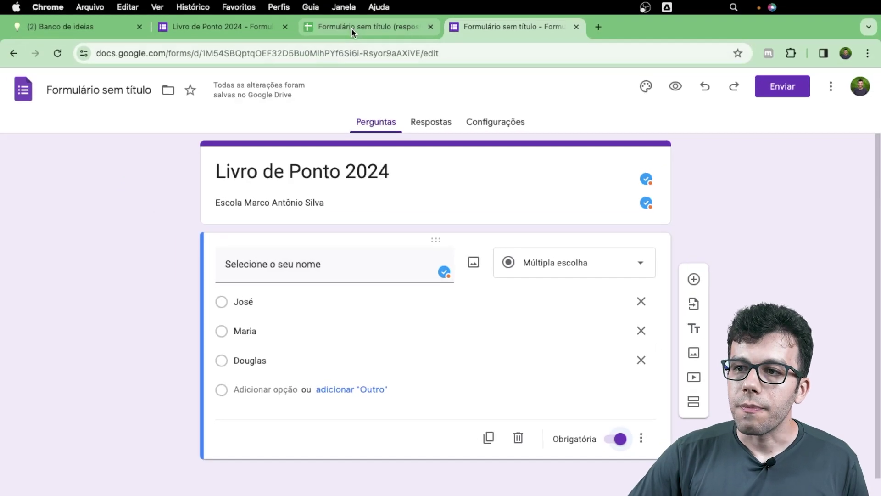
Check the next question in the existing form and add a new question of type Data below the name question.
{"action": "left_click", "coordinate": [257, 33]}
{"action": "scroll", "coordinate": [279, 303], "scroll_direction": "down", "scroll_amount": 1}
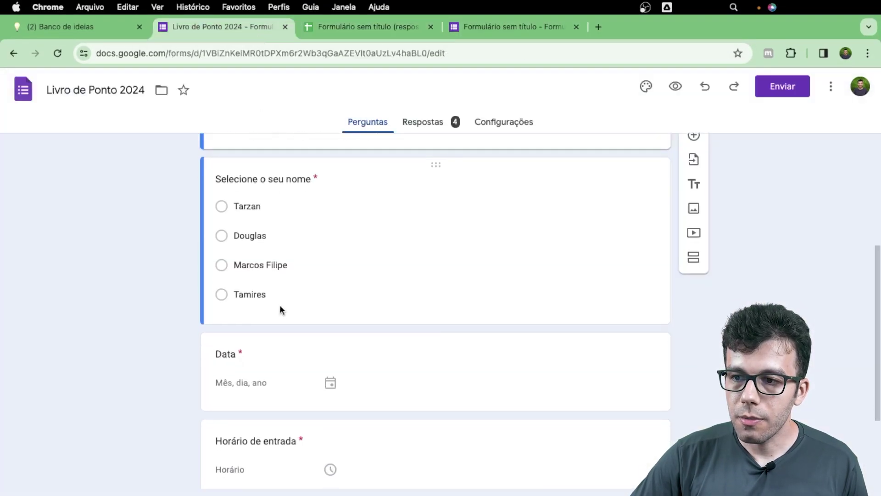
{"action": "left_click", "coordinate": [496, 28]}
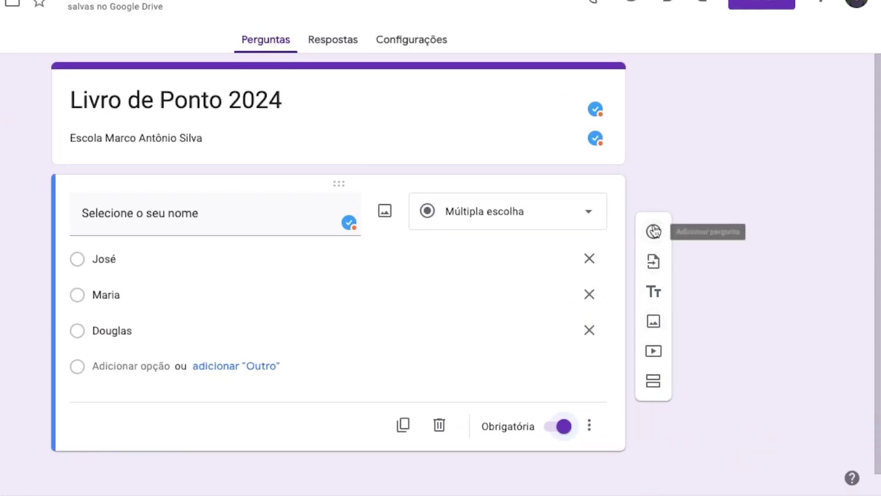
{"action": "left_click", "coordinate": [653, 232]}
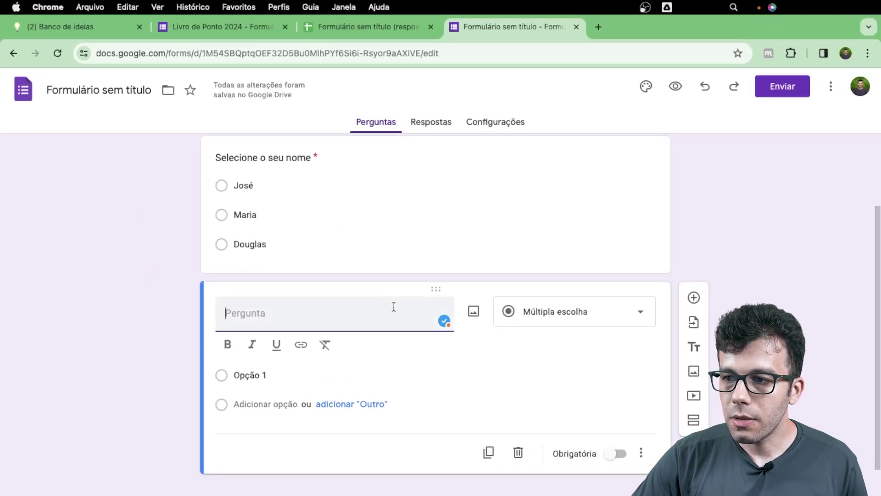
{"action": "left_click", "coordinate": [582, 317]}
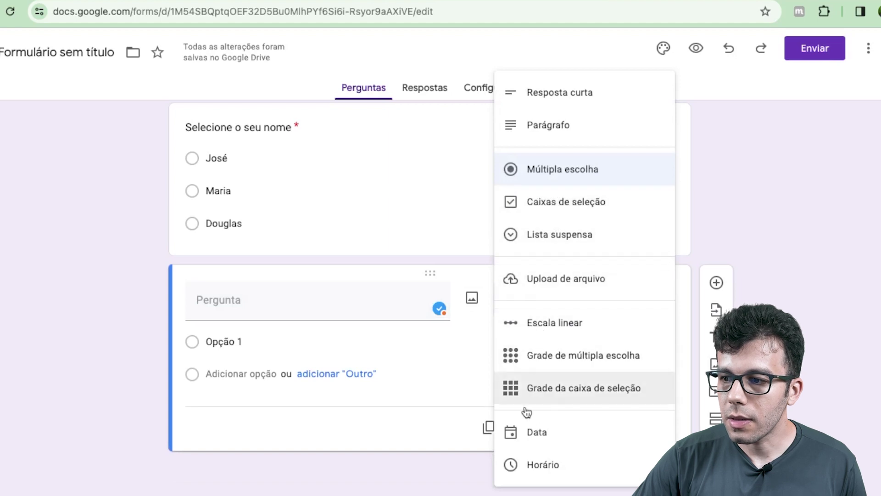
{"action": "left_click", "coordinate": [569, 440]}
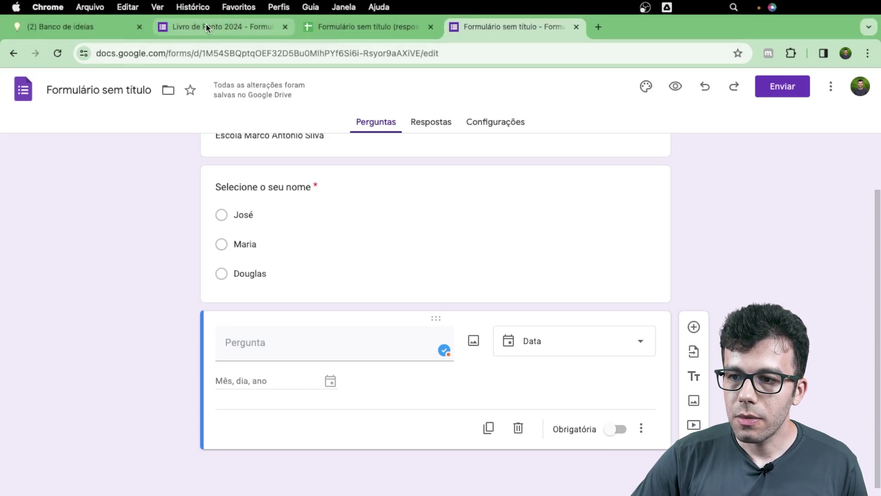
Title the new date question "Data" and make it required.
{"action": "left_click", "coordinate": [206, 24]}
{"action": "left_click", "coordinate": [471, 23]}
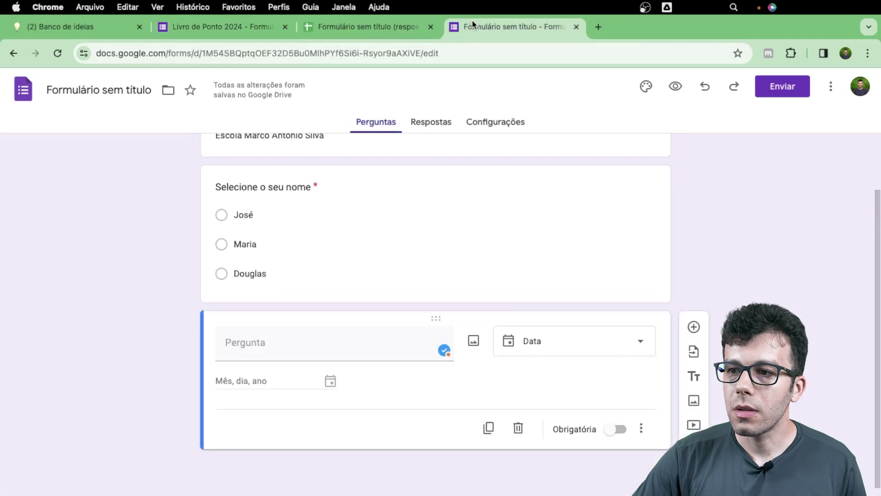
{"action": "left_click", "coordinate": [266, 351]}
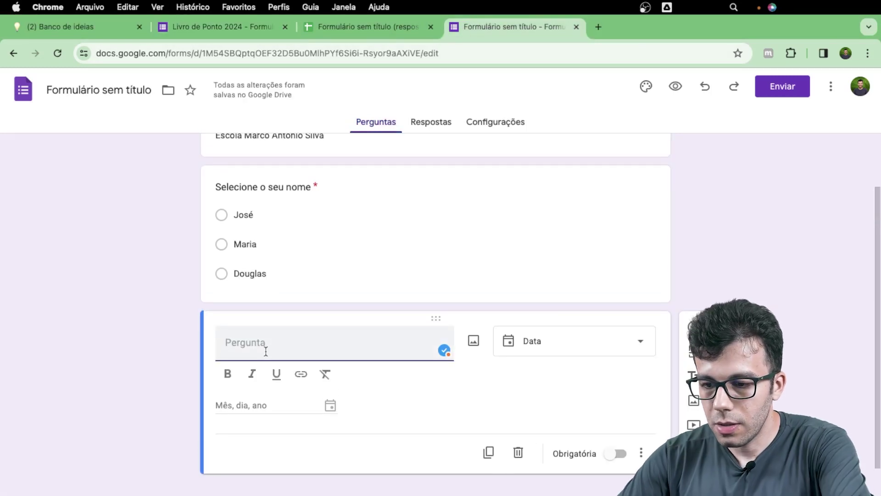
{"action": "type", "text": "Data"}
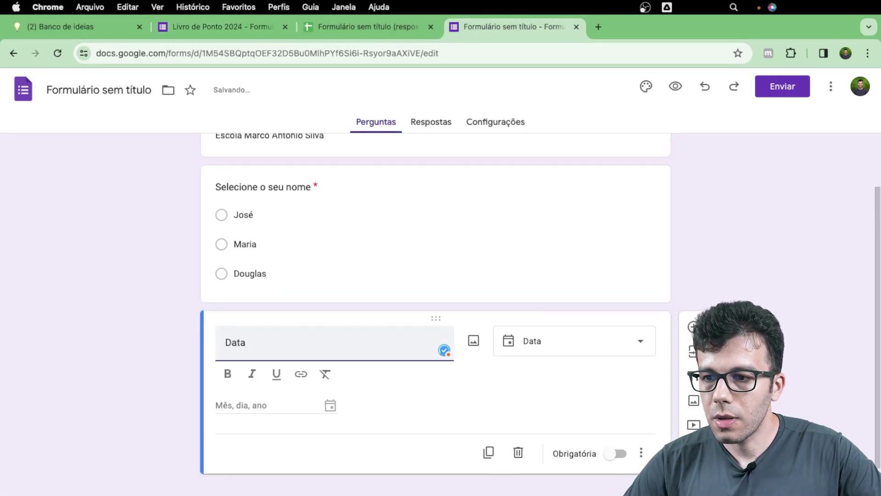
{"action": "left_click", "coordinate": [455, 387]}
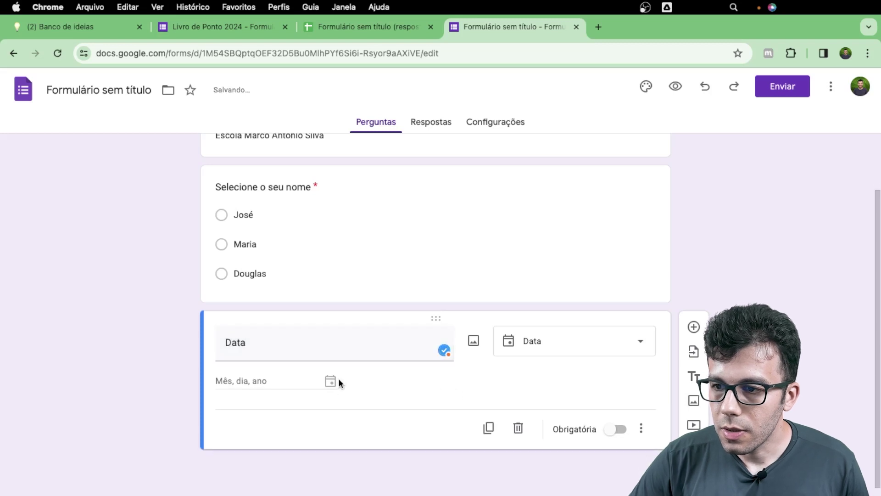
{"action": "left_click", "coordinate": [620, 431]}
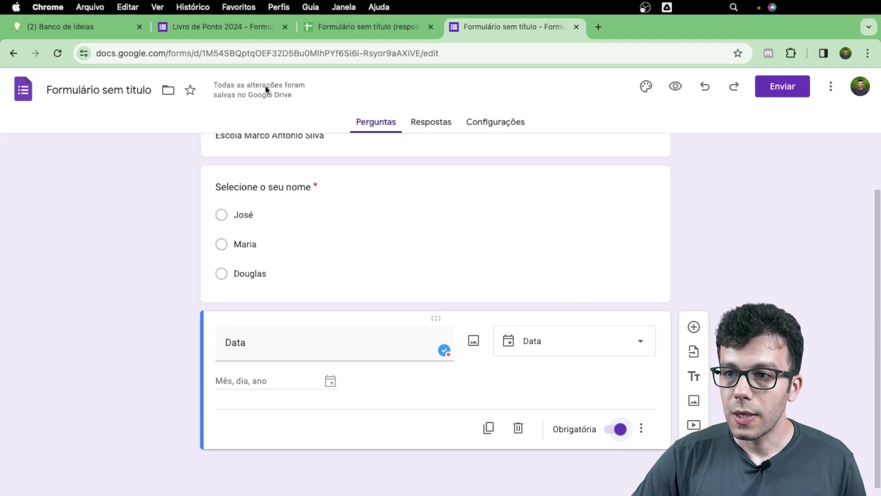
Check the time questions in the existing Livro de Ponto 2024 form and add a question of type Horário below the new form's Data question.
{"action": "left_click", "coordinate": [224, 26]}
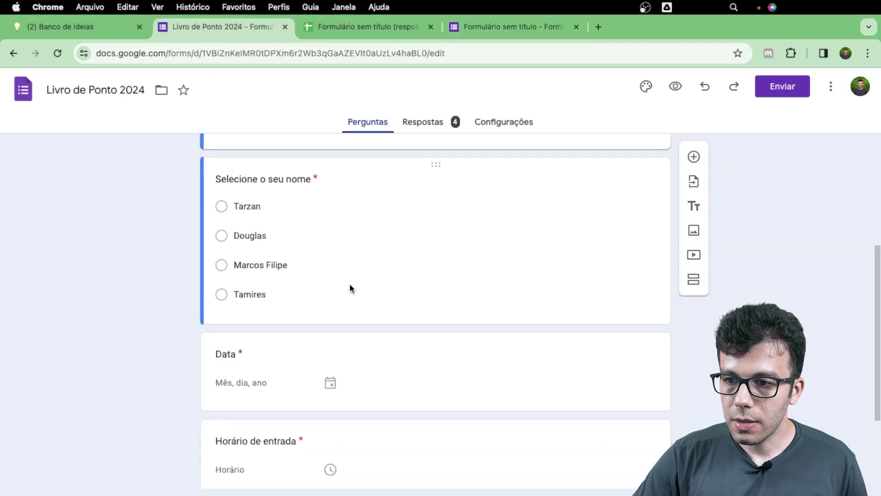
{"action": "scroll", "coordinate": [348, 289], "scroll_direction": "down", "scroll_amount": 1}
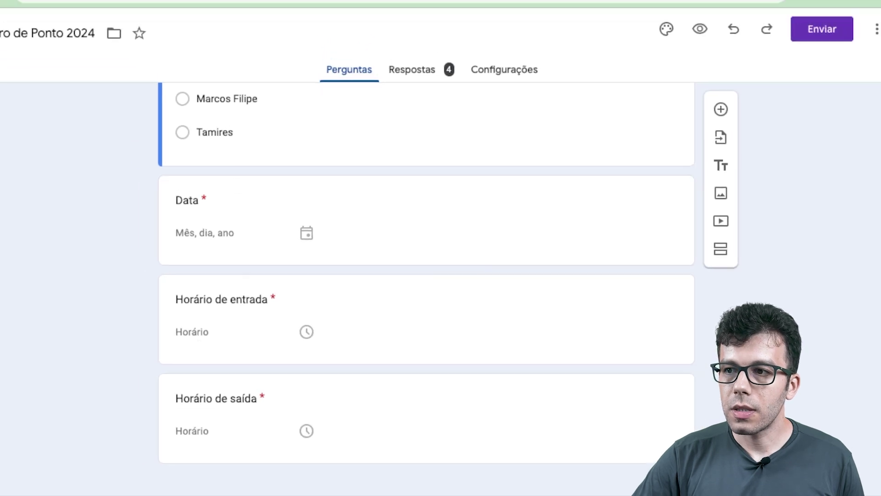
{"action": "left_click", "coordinate": [483, 18]}
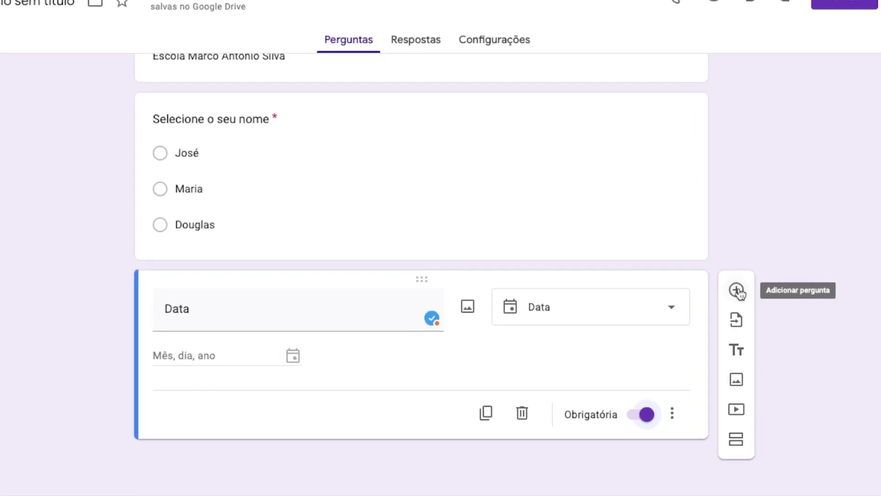
{"action": "left_click", "coordinate": [736, 290]}
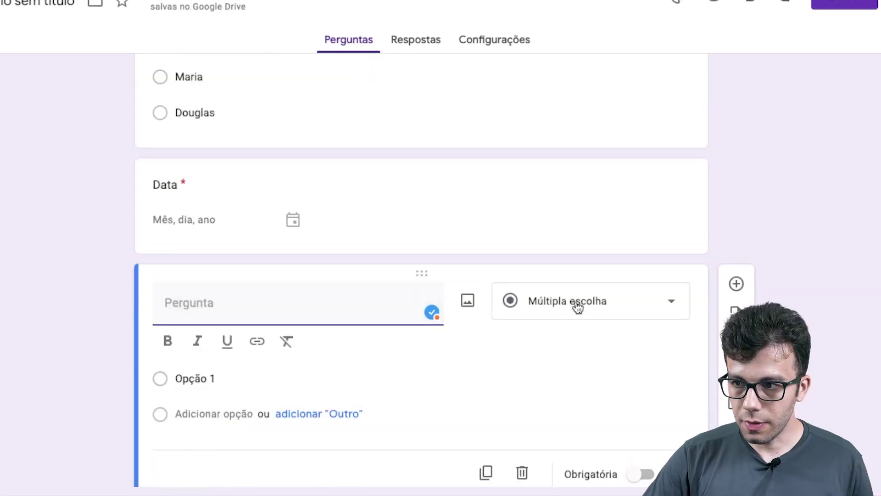
{"action": "left_click", "coordinate": [576, 304]}
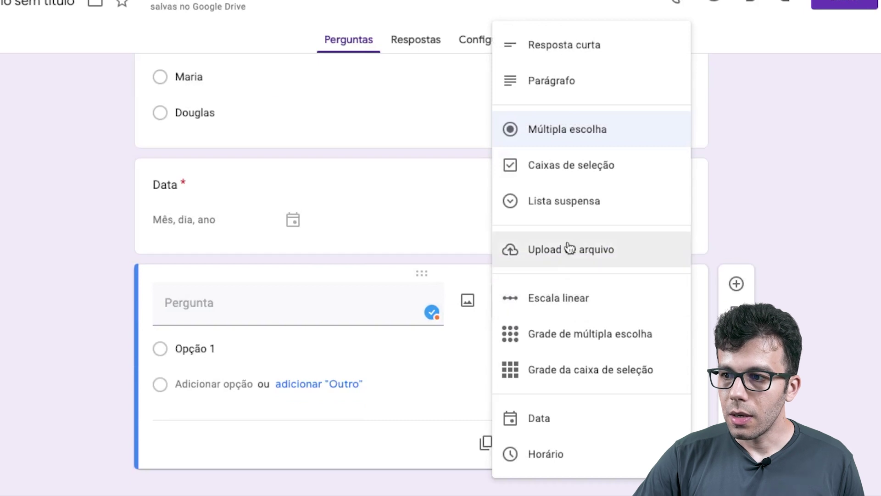
{"action": "left_click", "coordinate": [555, 455]}
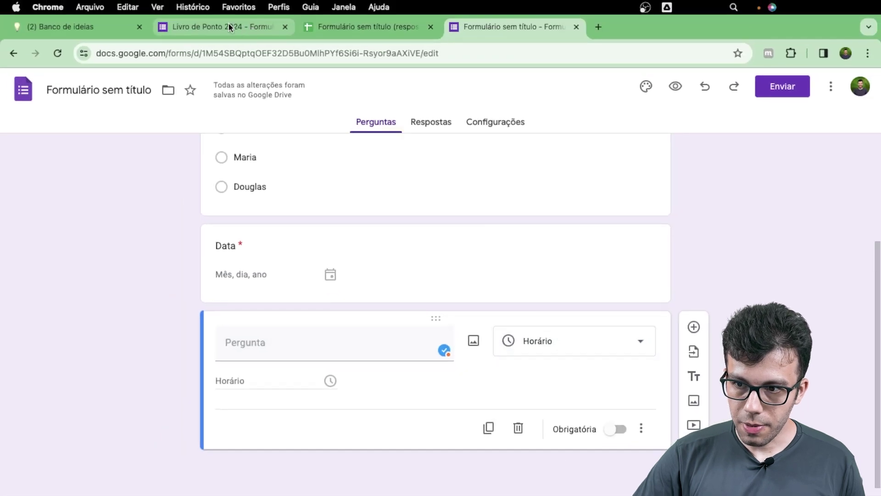
Copy the title "Horário de entrada" from the existing form into the new form's time question.
{"action": "left_click", "coordinate": [228, 26]}
{"action": "left_click", "coordinate": [215, 330]}
{"action": "key", "text": "ctrl+c"}
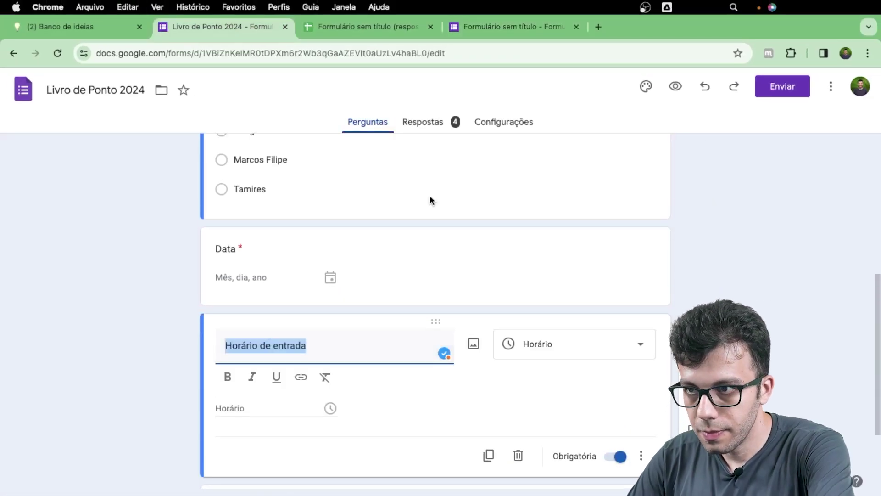
{"action": "left_click", "coordinate": [478, 21]}
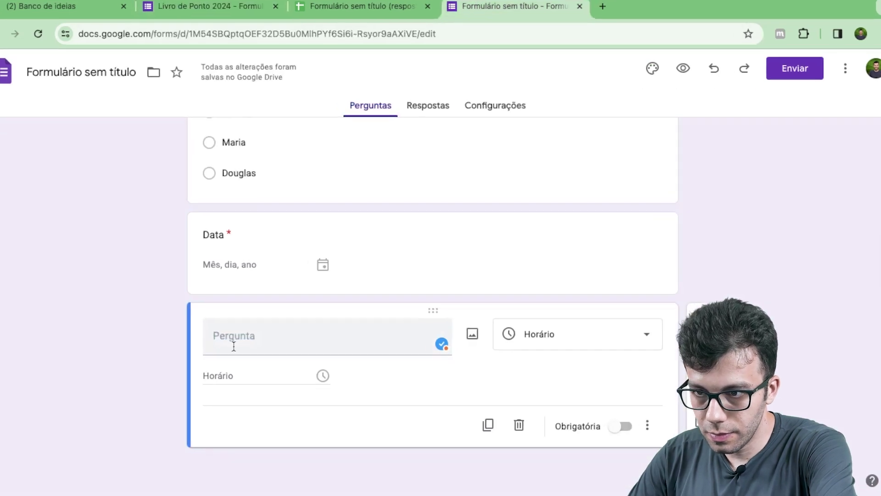
{"action": "key", "text": "ctrl+v"}
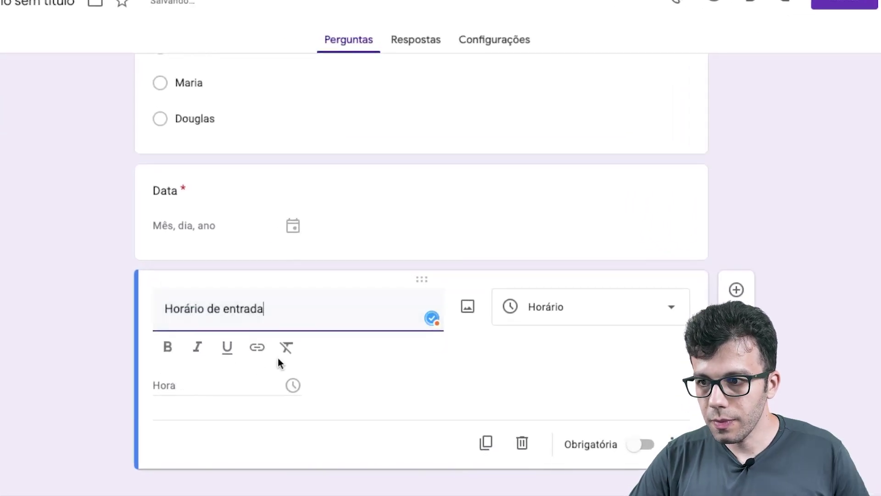
{"action": "left_click", "coordinate": [395, 375]}
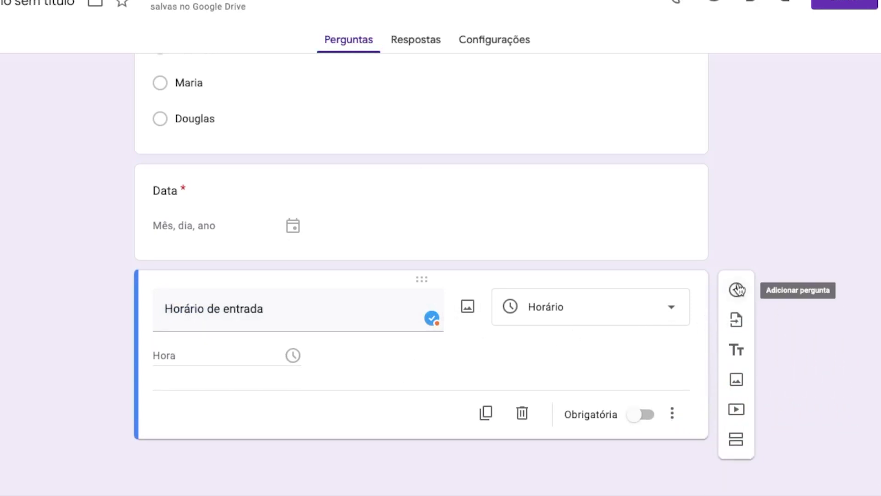
Add another question of type Horário below Horário de entrada, copying the exit-time question's title from the existing form.
{"action": "left_click", "coordinate": [737, 289]}
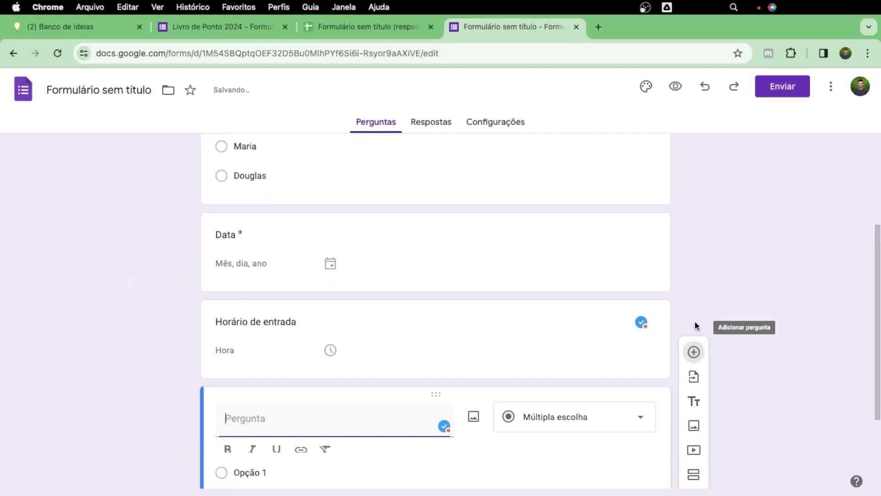
{"action": "left_click", "coordinate": [209, 26]}
{"action": "scroll", "coordinate": [356, 369], "scroll_direction": "down", "scroll_amount": 3}
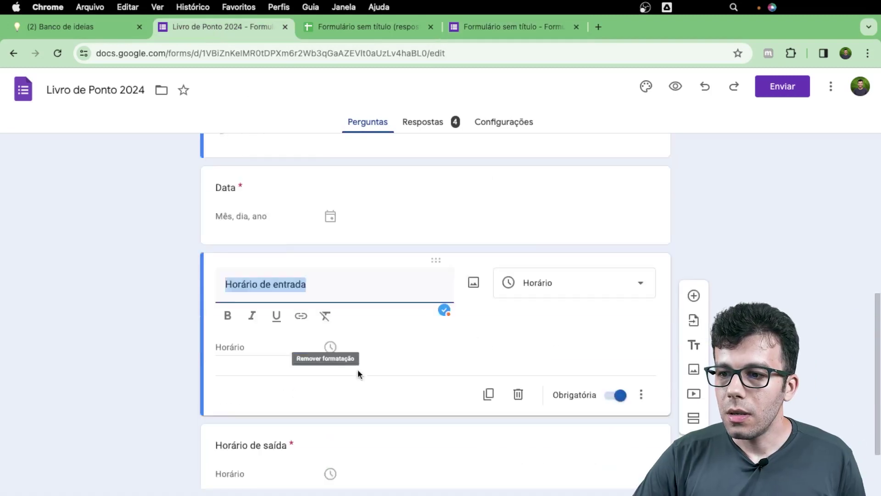
{"action": "left_click", "coordinate": [282, 390]}
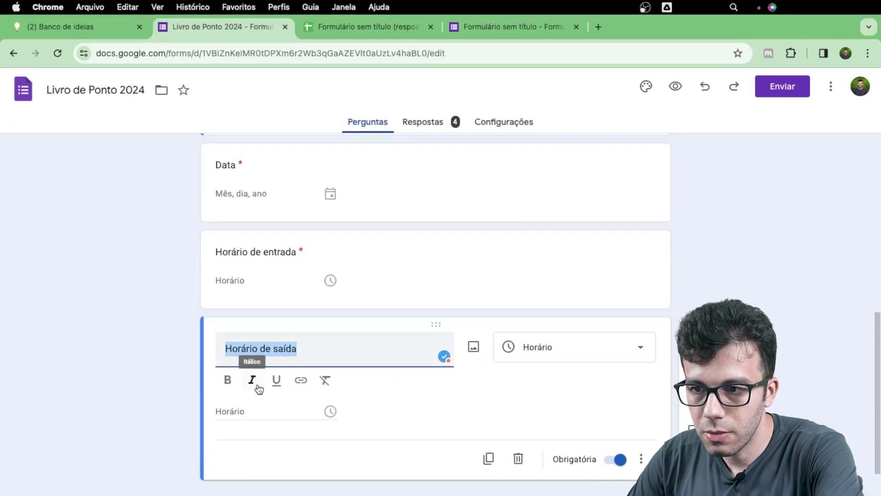
{"action": "key", "text": "super+4"}
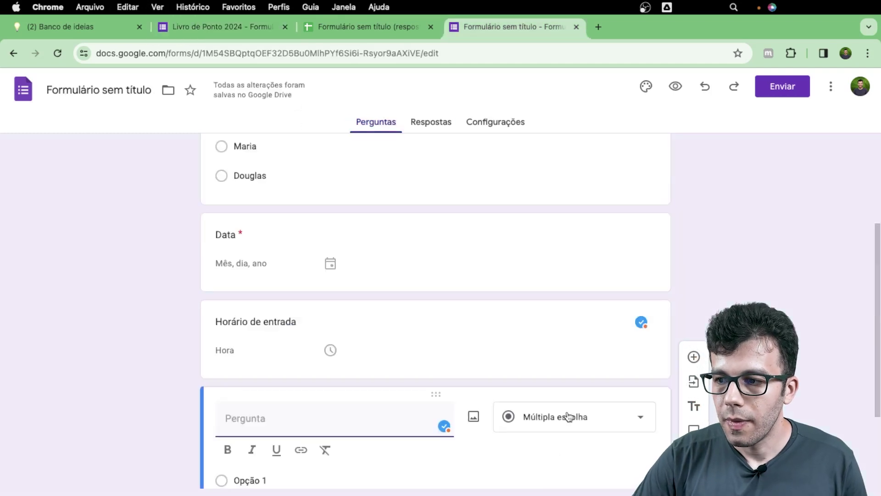
{"action": "left_click", "coordinate": [570, 415]}
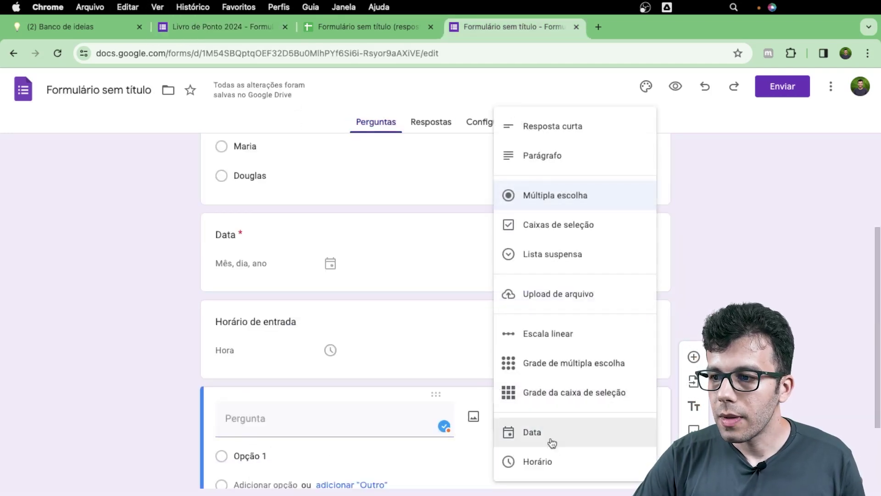
{"action": "left_click", "coordinate": [546, 462]}
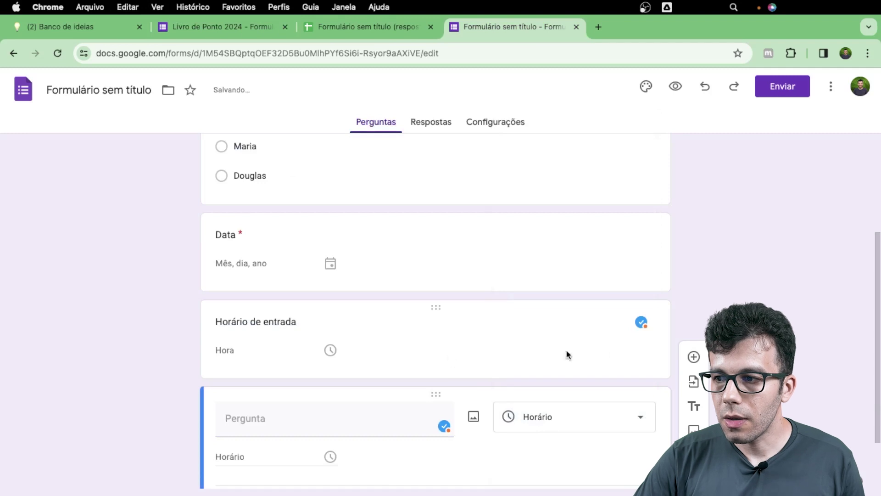
Make the Horário de entrada question required and check the Data question's required setting.
{"action": "left_click", "coordinate": [317, 322]}
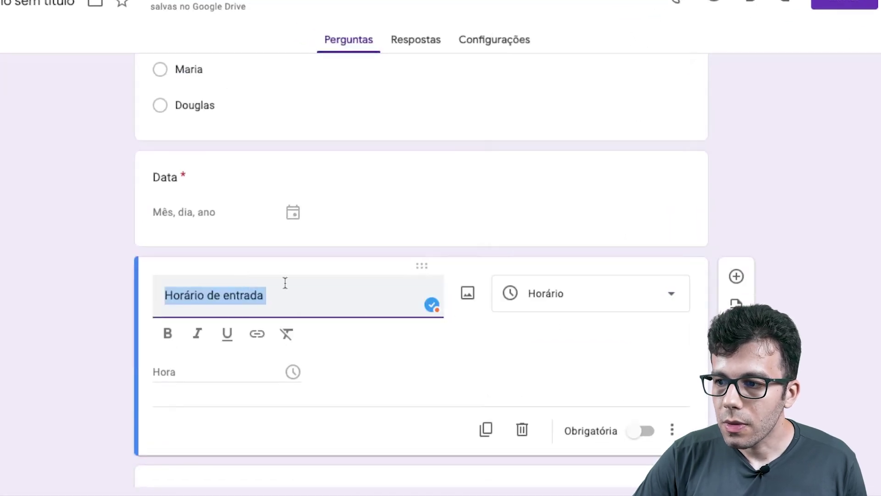
{"action": "left_click", "coordinate": [639, 422]}
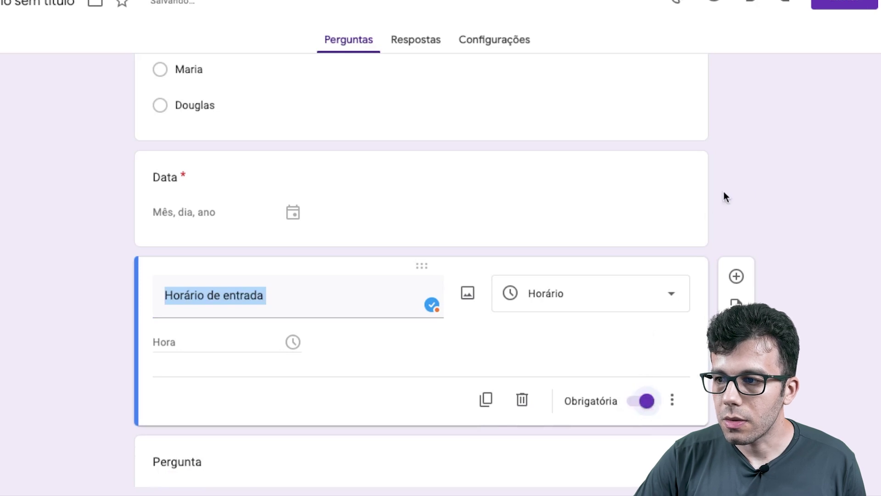
{"action": "left_click", "coordinate": [756, 190]}
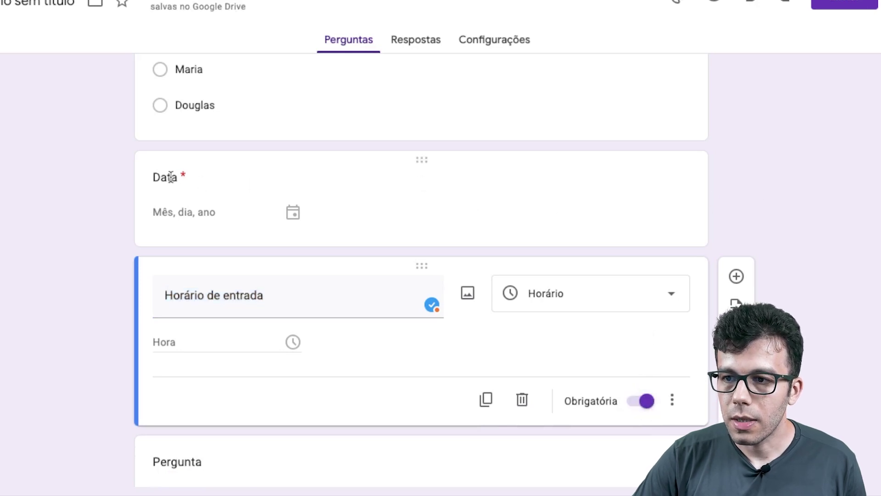
{"action": "left_click", "coordinate": [170, 177]}
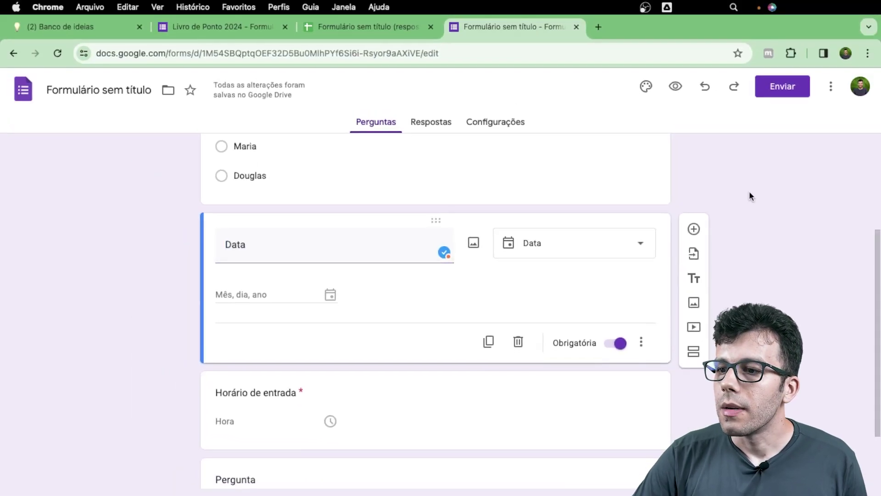
Title the last time question "Horário de saída" and make it required.
{"action": "scroll", "coordinate": [435, 355], "scroll_direction": "down", "scroll_amount": 3}
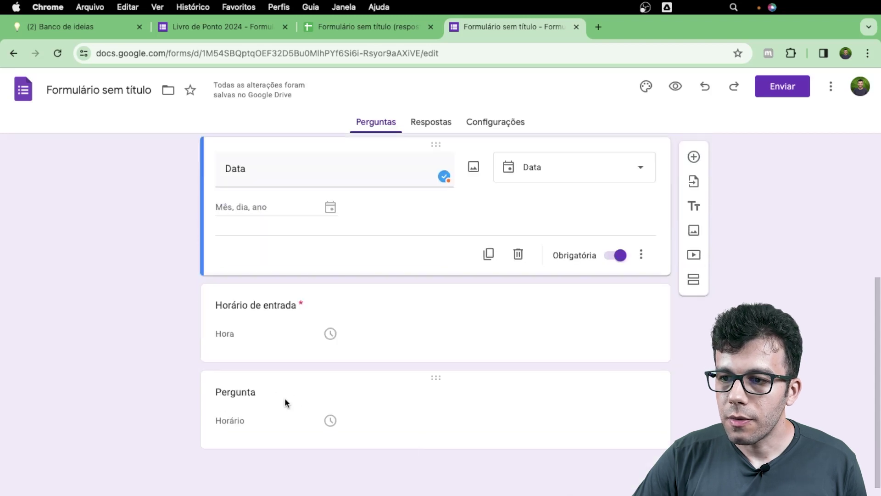
{"action": "left_click", "coordinate": [249, 392]}
{"action": "left_click", "coordinate": [269, 351]}
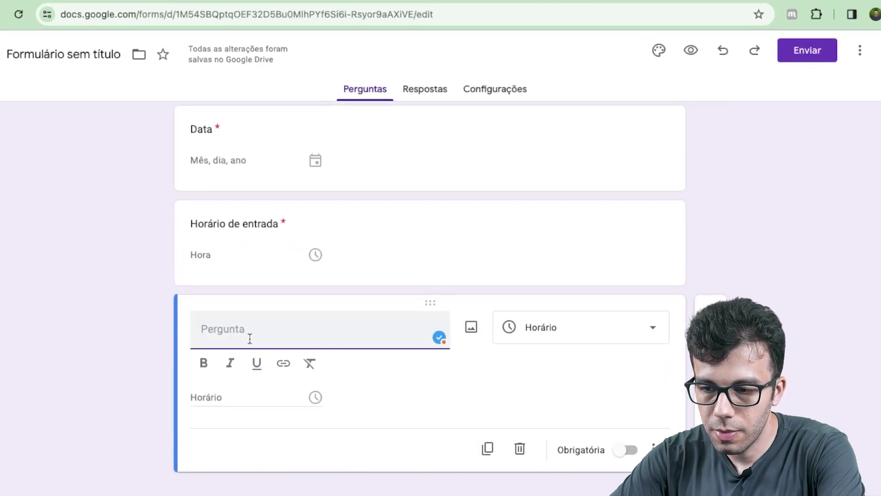
{"action": "type", "text": "Horário de saída"}
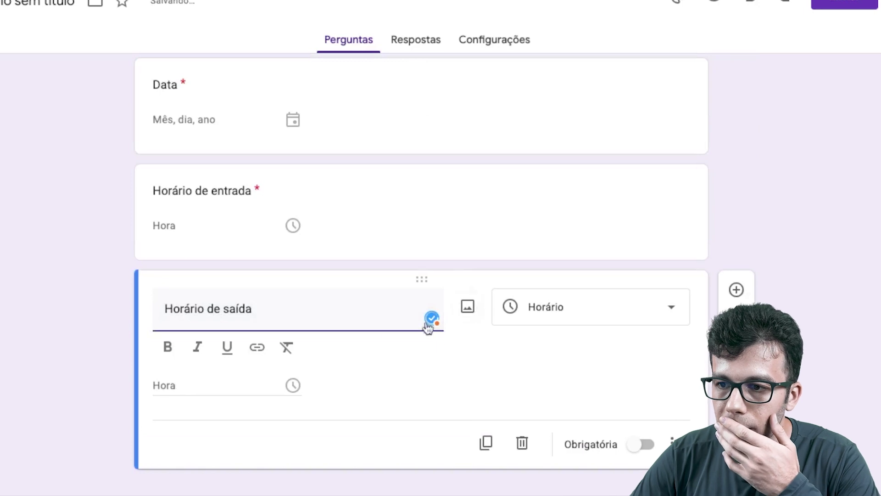
{"action": "left_click", "coordinate": [646, 444]}
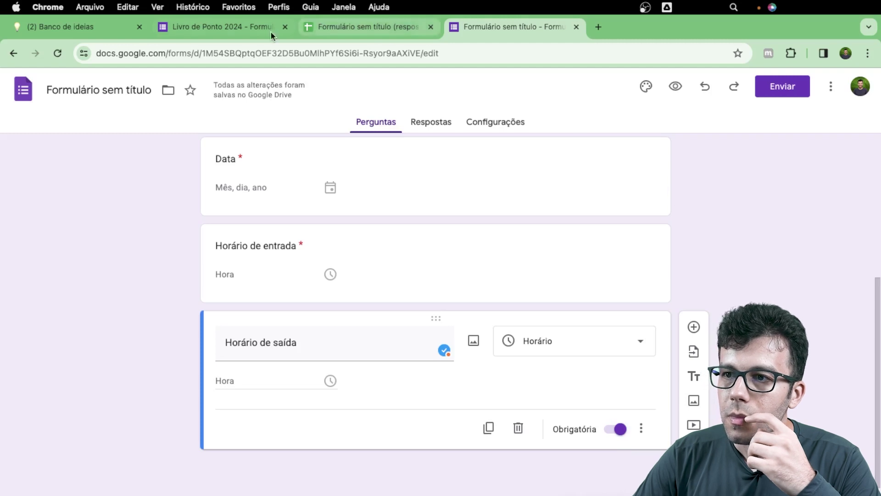
Compare the new form with the existing Livro de Ponto 2024 form, from the last question up to the title and header image.
{"action": "left_click", "coordinate": [201, 27]}
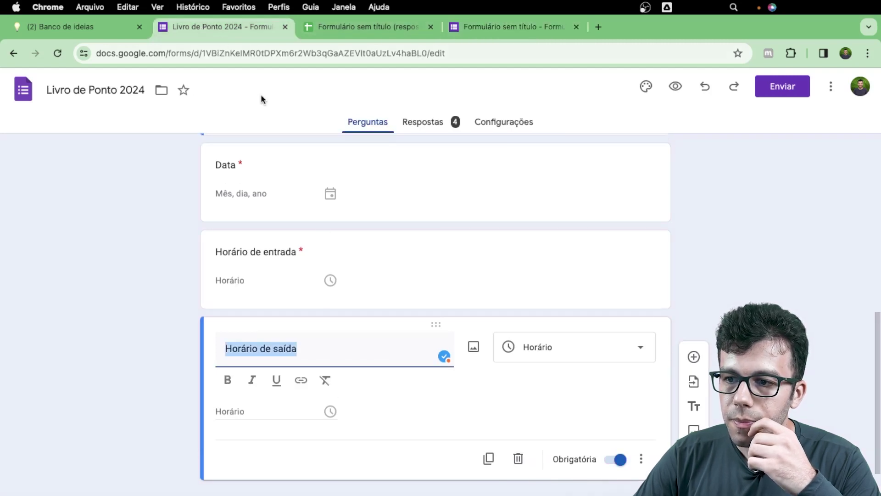
{"action": "scroll", "coordinate": [425, 268], "scroll_direction": "down", "scroll_amount": 1}
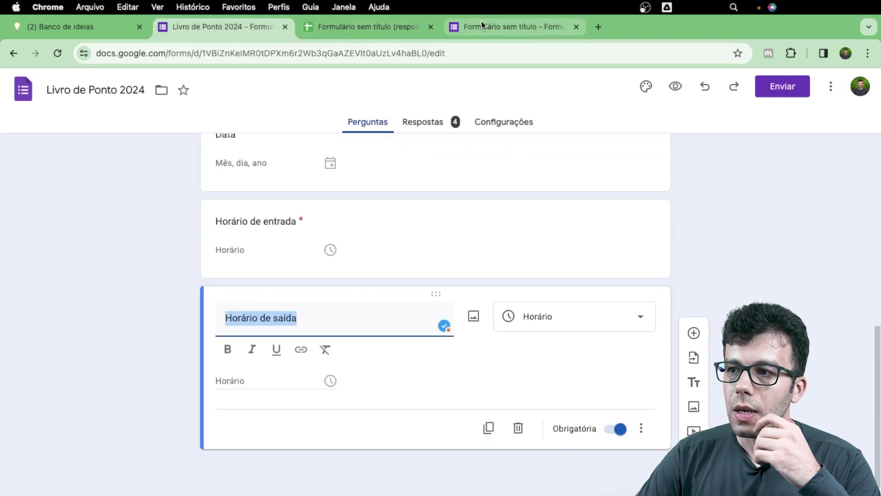
{"action": "left_click", "coordinate": [507, 27]}
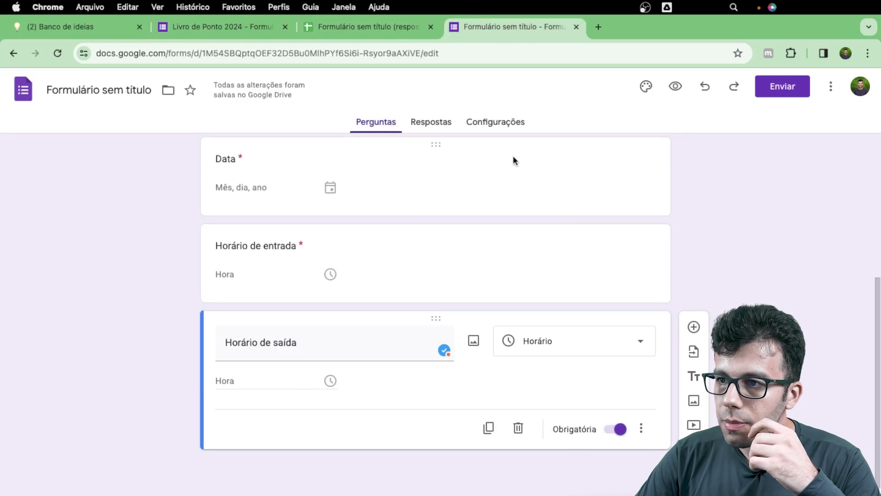
{"action": "scroll", "coordinate": [498, 179], "scroll_direction": "up", "scroll_amount": 5}
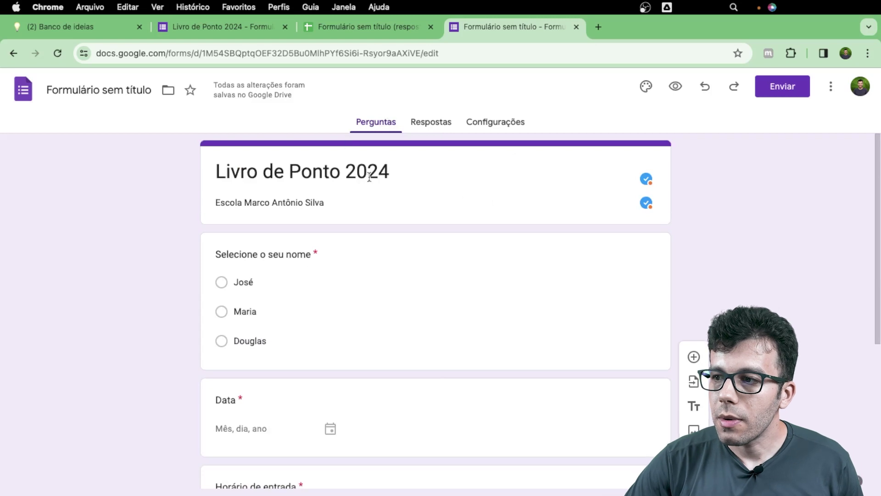
{"action": "left_click", "coordinate": [225, 24]}
{"action": "scroll", "coordinate": [329, 209], "scroll_direction": "up", "scroll_amount": 10}
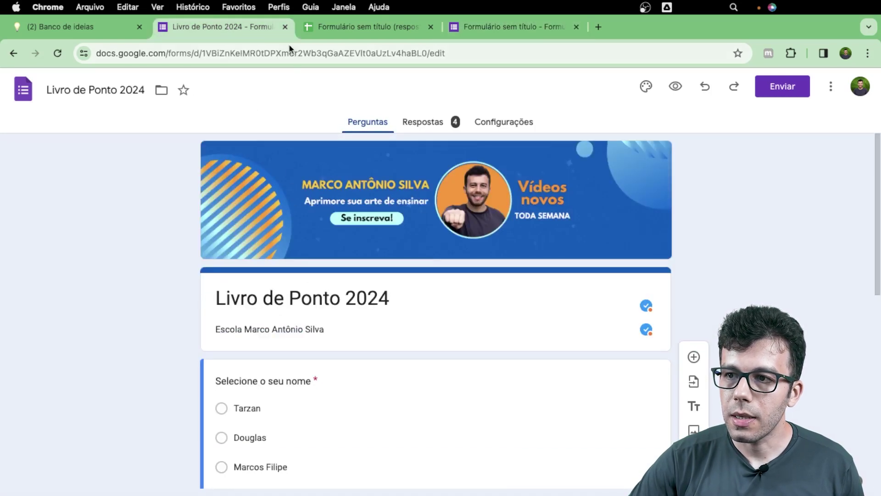
{"action": "left_click", "coordinate": [491, 29]}
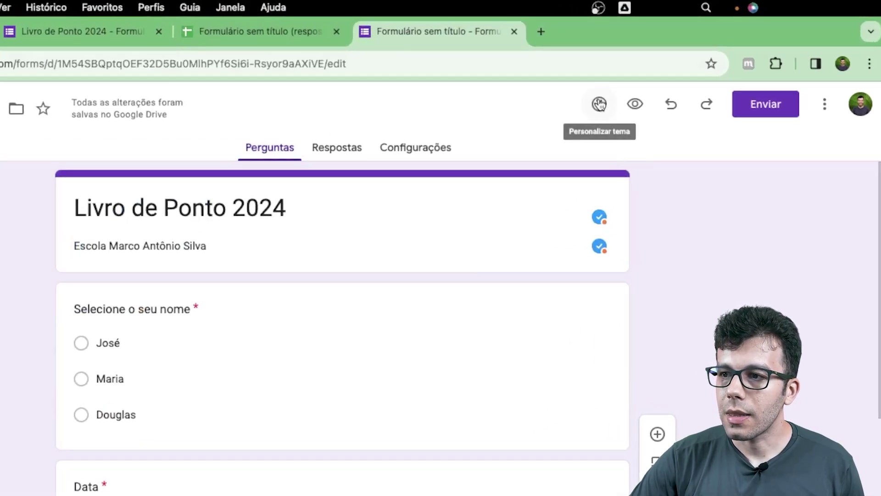
Open the form theme's header image selection and browse the ready-made Trabalho e escola images.
{"action": "left_click", "coordinate": [599, 104]}
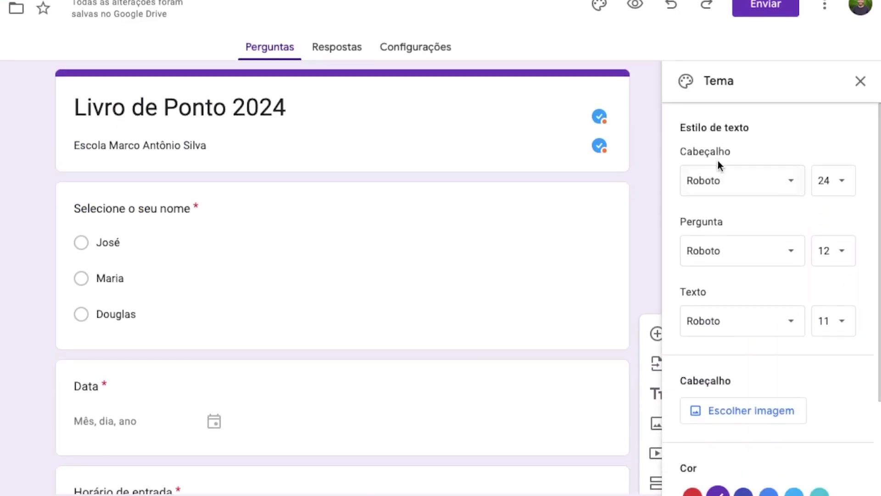
{"action": "scroll", "coordinate": [739, 241], "scroll_direction": "down", "scroll_amount": 3}
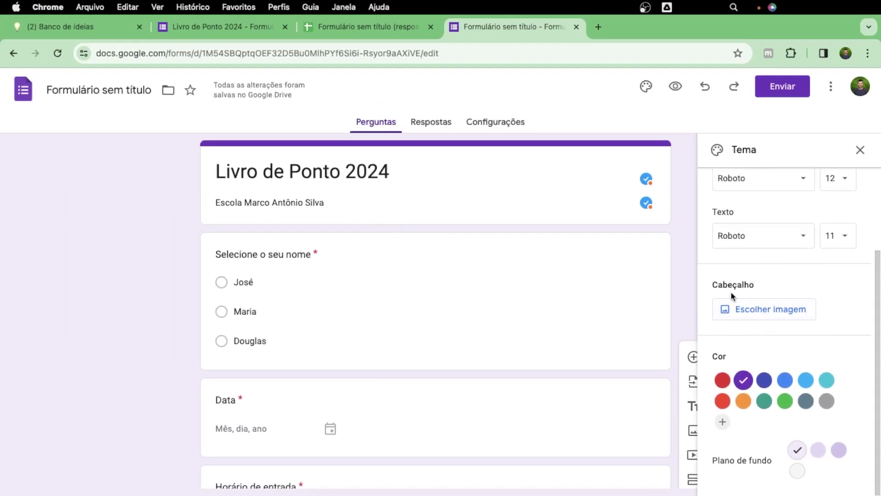
{"action": "left_click", "coordinate": [757, 311]}
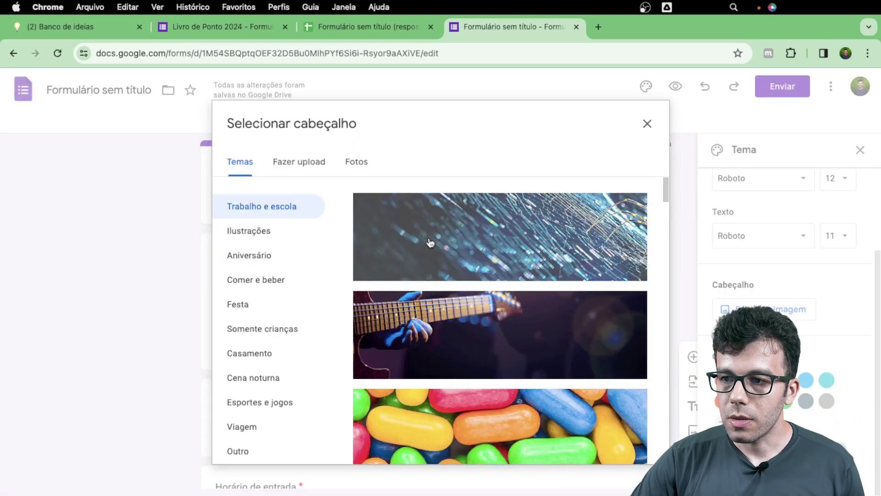
{"action": "scroll", "coordinate": [503, 343], "scroll_direction": "down", "scroll_amount": 10}
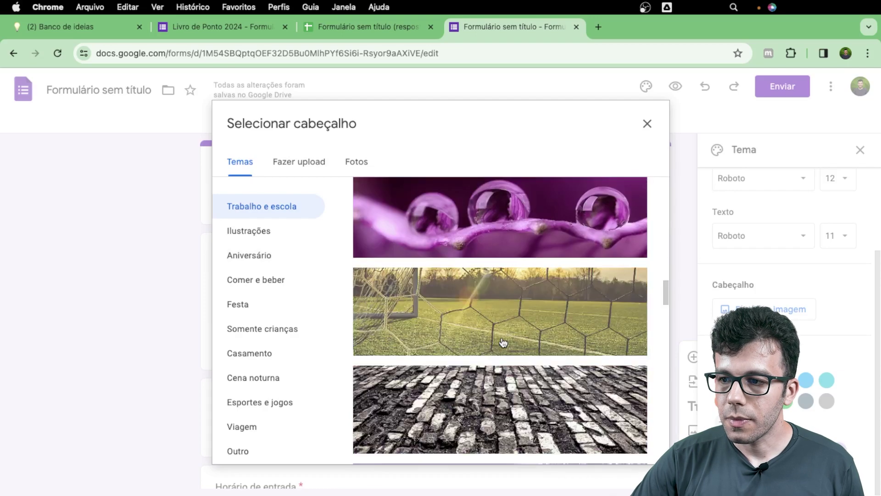
{"action": "scroll", "coordinate": [503, 343], "scroll_direction": "down", "scroll_amount": 10}
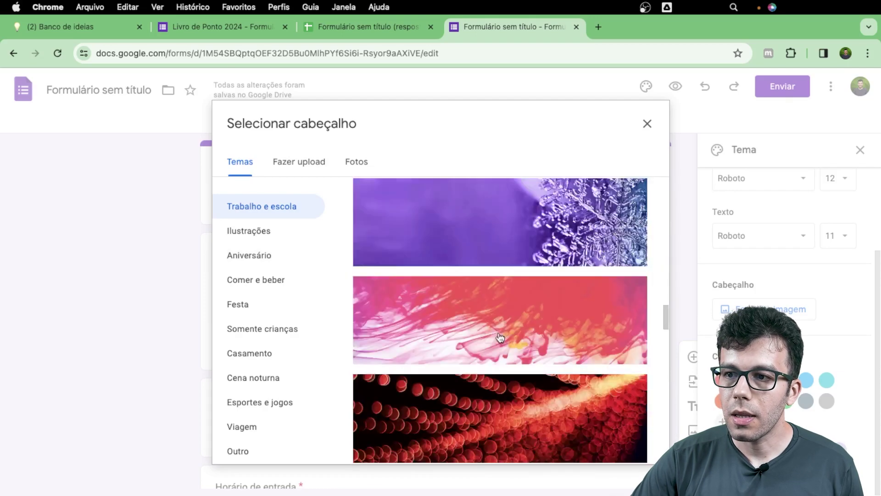
{"action": "scroll", "coordinate": [500, 337], "scroll_direction": "down", "scroll_amount": 5}
Upload Subscribe Now!.png from the Mesa folder and apply it as the form's header image with the suggested crop.
{"action": "left_click", "coordinate": [288, 155]}
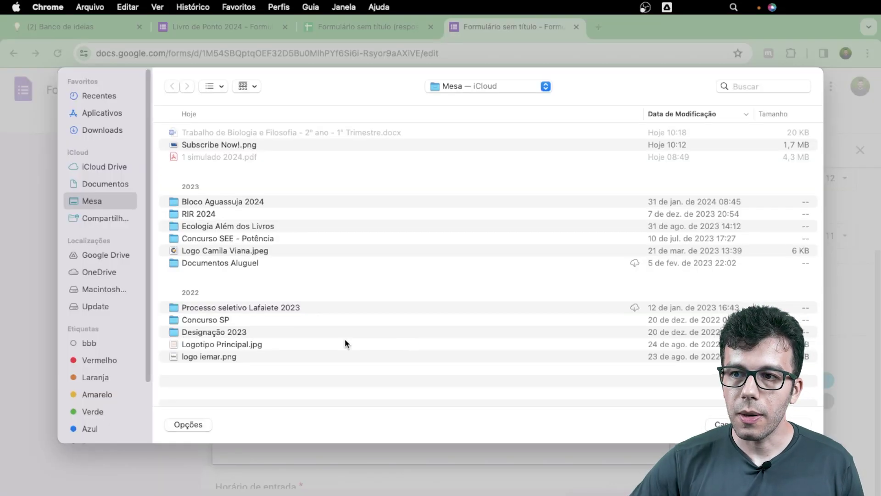
{"action": "left_click", "coordinate": [233, 144]}
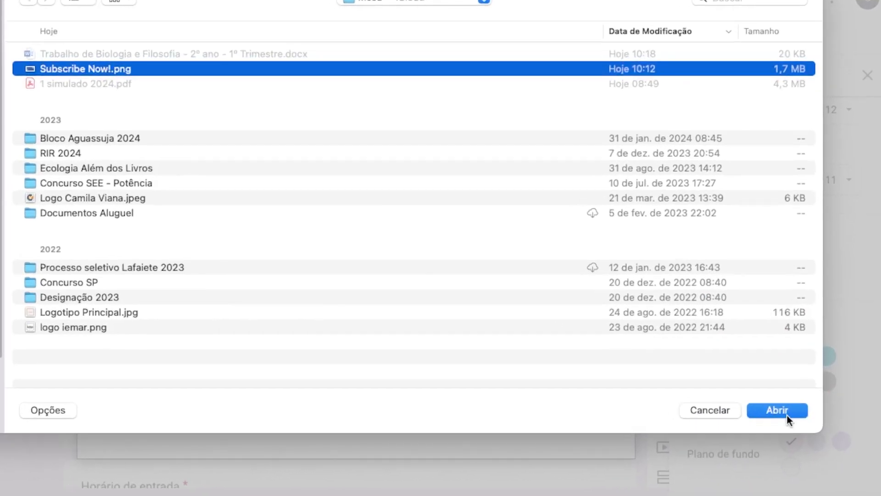
{"action": "left_click", "coordinate": [785, 415]}
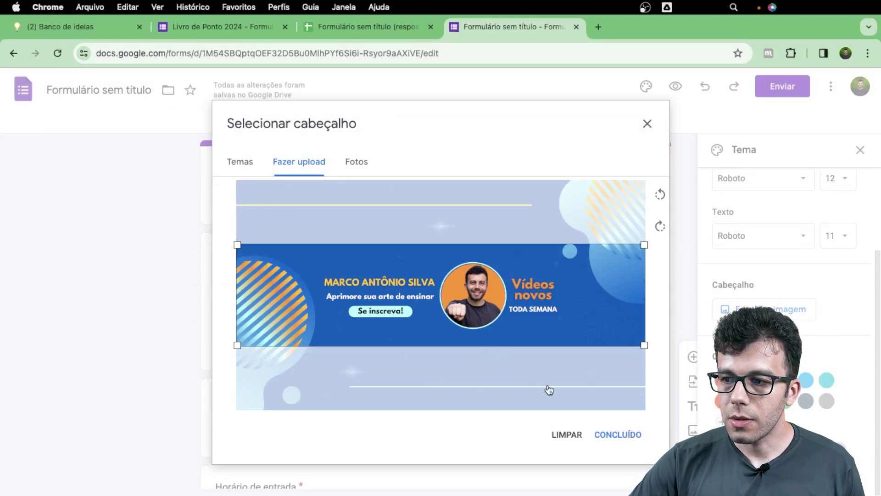
{"action": "left_click", "coordinate": [609, 429]}
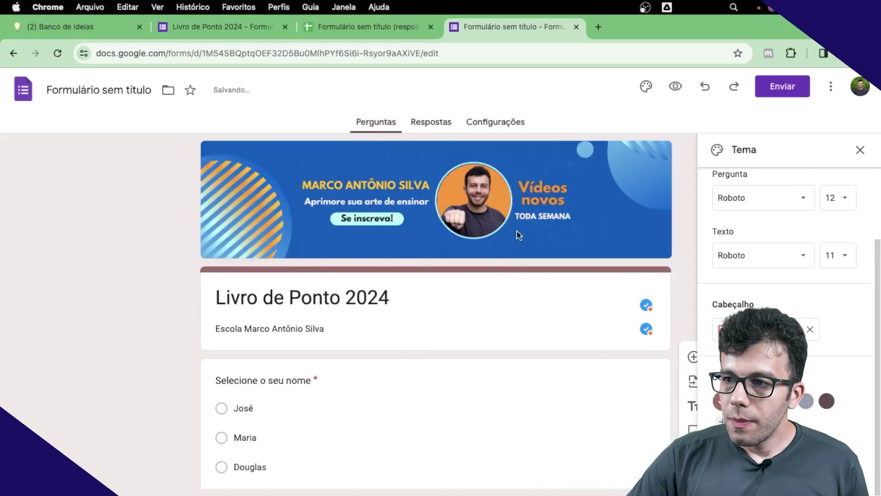
{"action": "scroll", "coordinate": [535, 311], "scroll_direction": "down", "scroll_amount": 5}
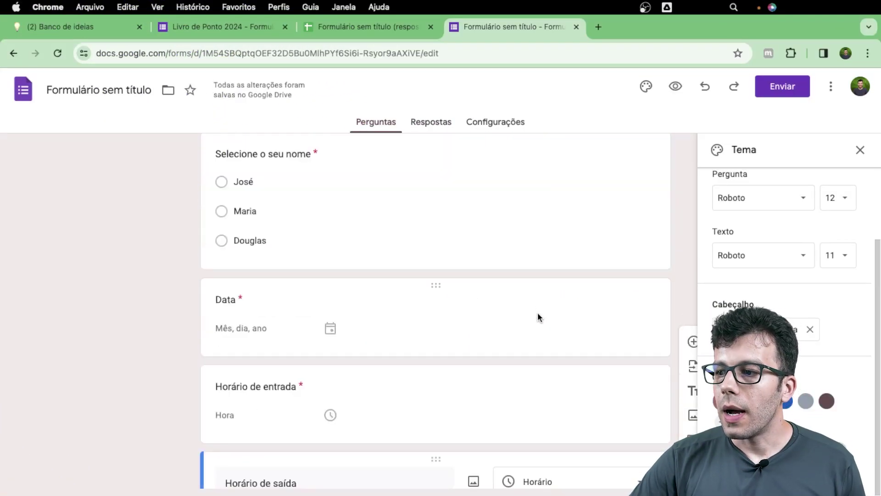
{"action": "scroll", "coordinate": [538, 312], "scroll_direction": "up", "scroll_amount": 5}
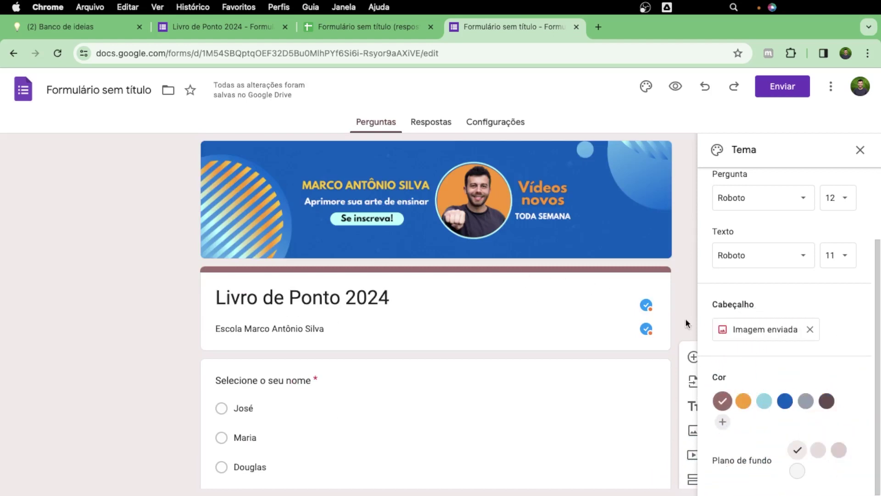
Try the orange, light blue and dark blue theme colours on the form.
{"action": "left_click", "coordinate": [739, 406]}
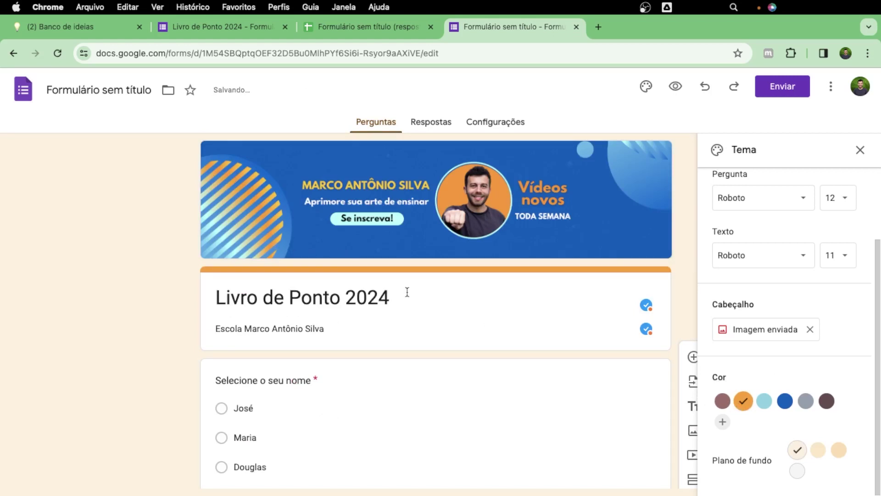
{"action": "scroll", "coordinate": [407, 292], "scroll_direction": "down", "scroll_amount": 10}
{"action": "scroll", "coordinate": [612, 329], "scroll_direction": "up", "scroll_amount": 10}
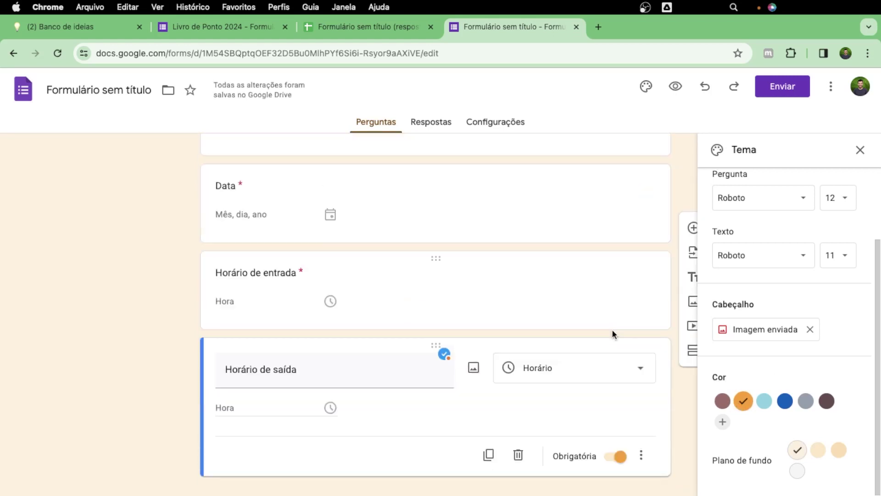
{"action": "left_click", "coordinate": [764, 401]}
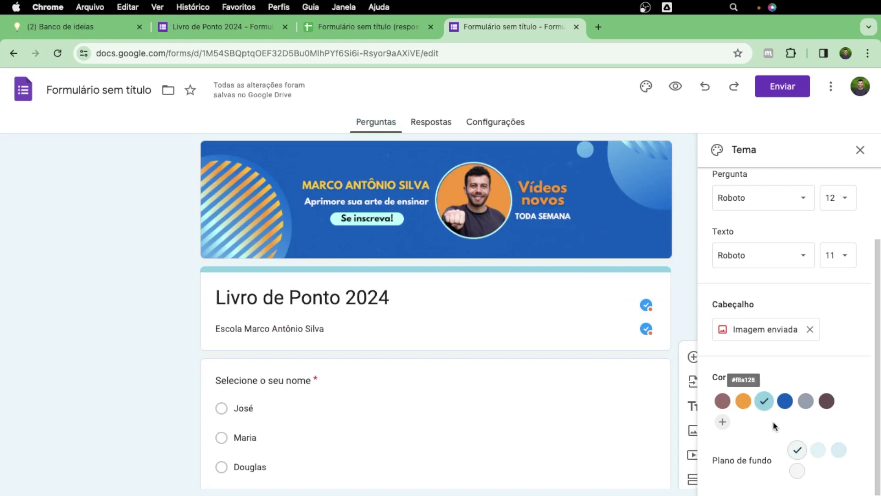
{"action": "left_click", "coordinate": [784, 402]}
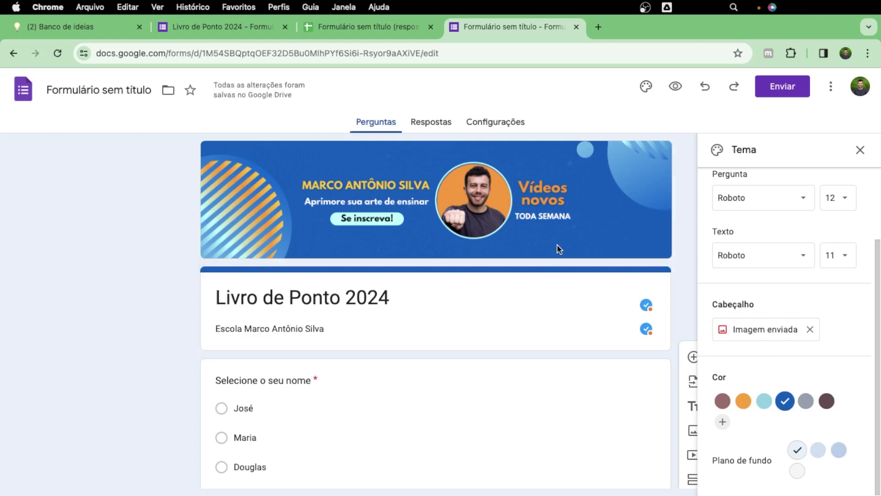
{"action": "scroll", "coordinate": [594, 322], "scroll_direction": "down", "scroll_amount": 8}
{"action": "scroll", "coordinate": [650, 315], "scroll_direction": "up", "scroll_amount": 8}
Set the form's theme colour to the bluish grey swatch and close the theme settings.
{"action": "left_click", "coordinate": [805, 401]}
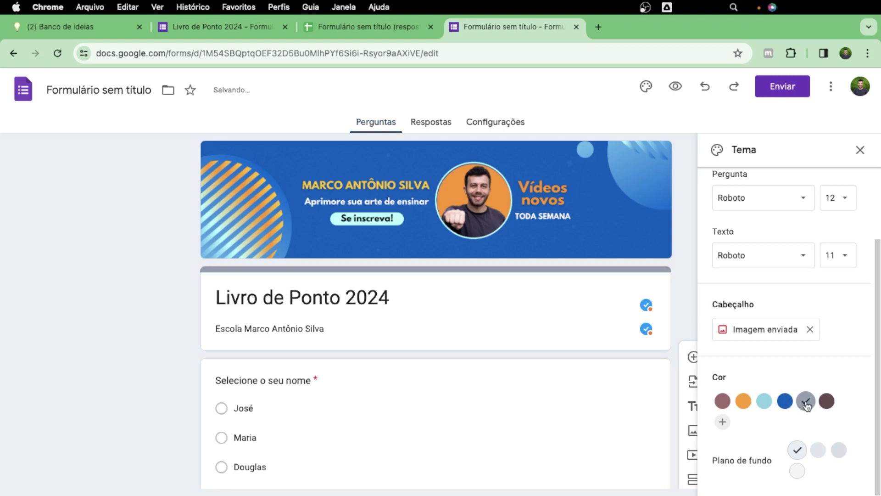
{"action": "scroll", "coordinate": [200, 306], "scroll_direction": "down", "scroll_amount": 8}
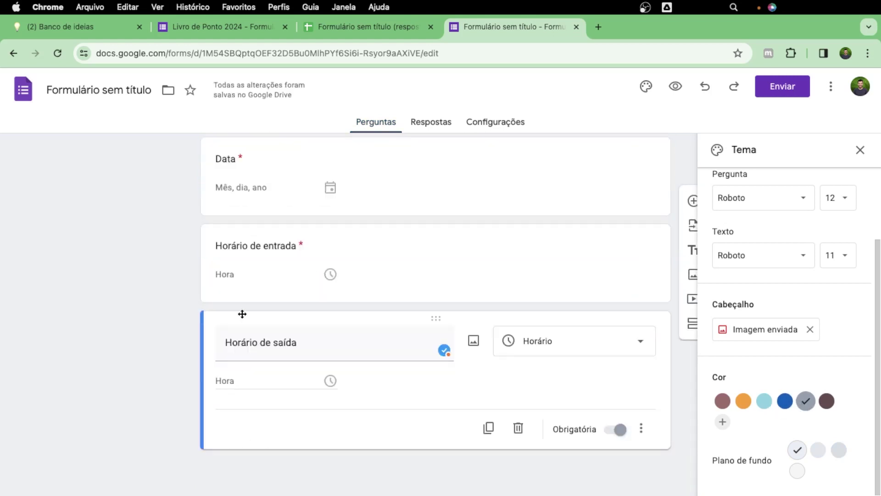
{"action": "scroll", "coordinate": [499, 265], "scroll_direction": "up", "scroll_amount": 10}
{"action": "scroll", "coordinate": [819, 342], "scroll_direction": "up", "scroll_amount": 3}
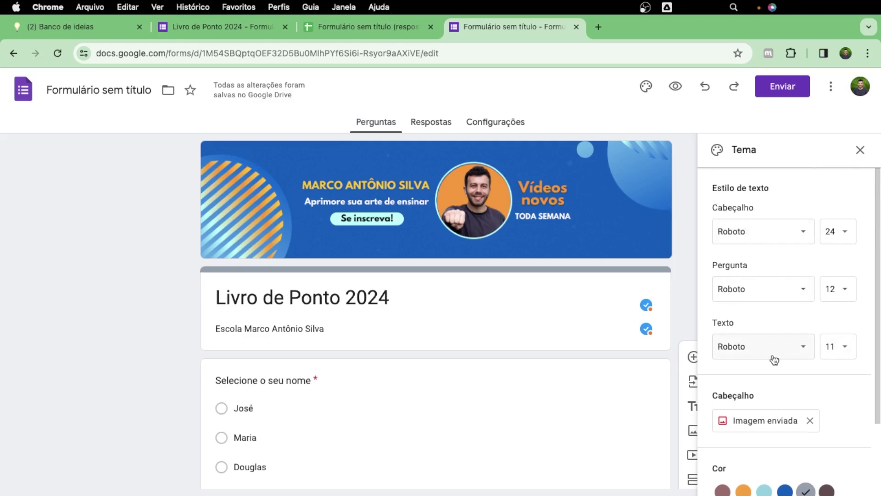
{"action": "scroll", "coordinate": [790, 351], "scroll_direction": "down", "scroll_amount": 3}
{"action": "scroll", "coordinate": [786, 346], "scroll_direction": "up", "scroll_amount": 3}
{"action": "scroll", "coordinate": [769, 366], "scroll_direction": "down", "scroll_amount": 2}
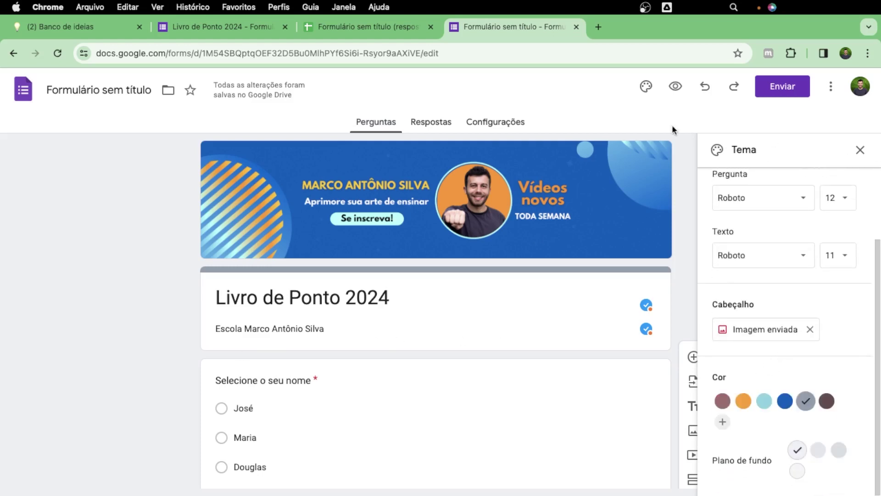
{"action": "left_click", "coordinate": [858, 152]}
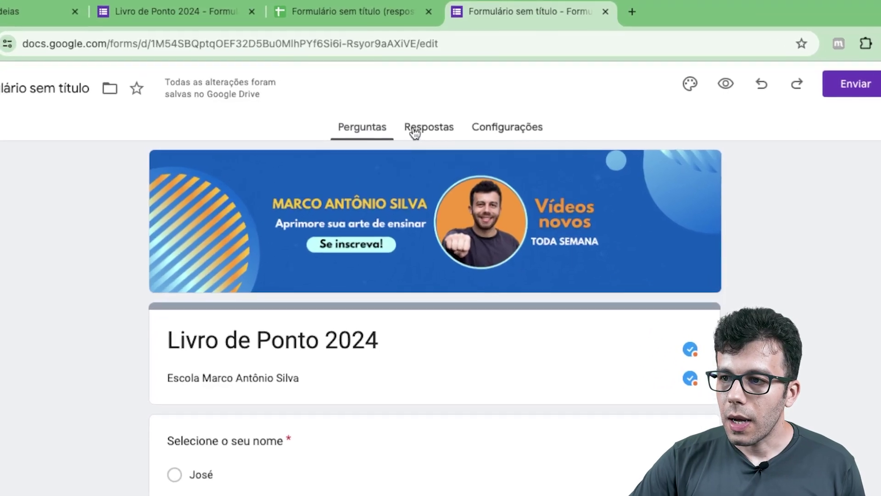
Look through the form's Respostas and Configurações pages and return to the questions.
{"action": "left_click", "coordinate": [420, 132]}
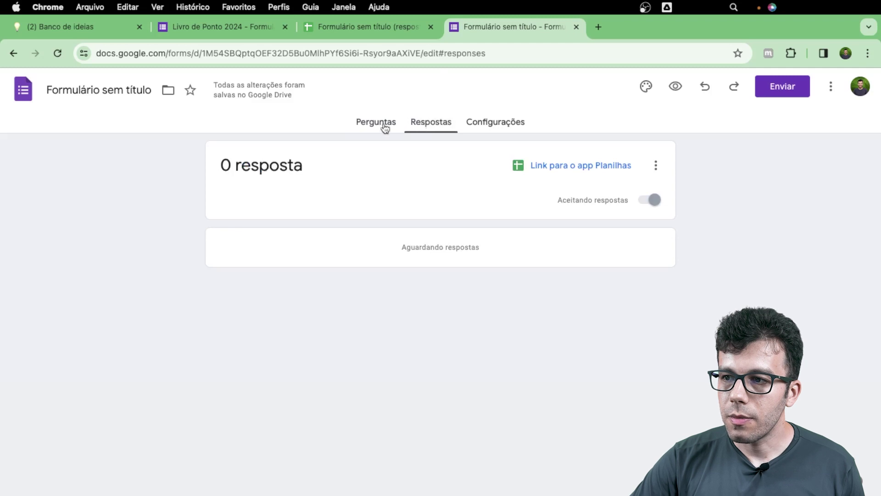
{"action": "left_click", "coordinate": [475, 125]}
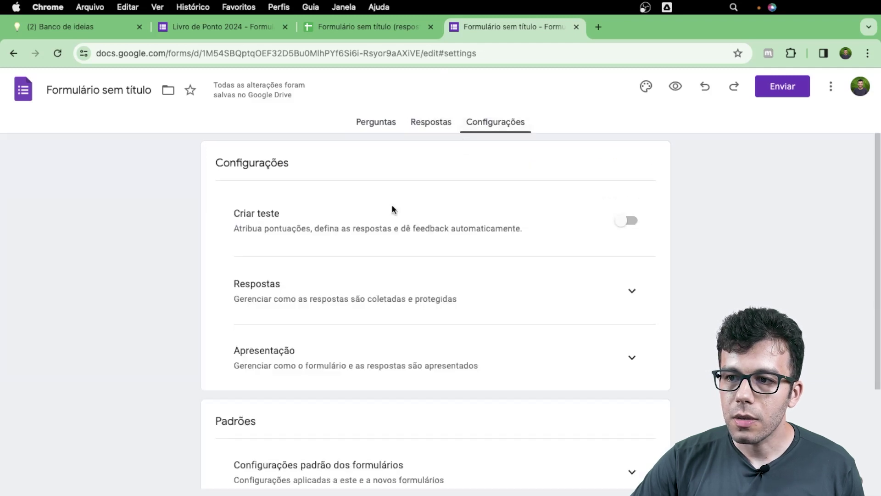
{"action": "scroll", "coordinate": [459, 286], "scroll_direction": "down", "scroll_amount": 2}
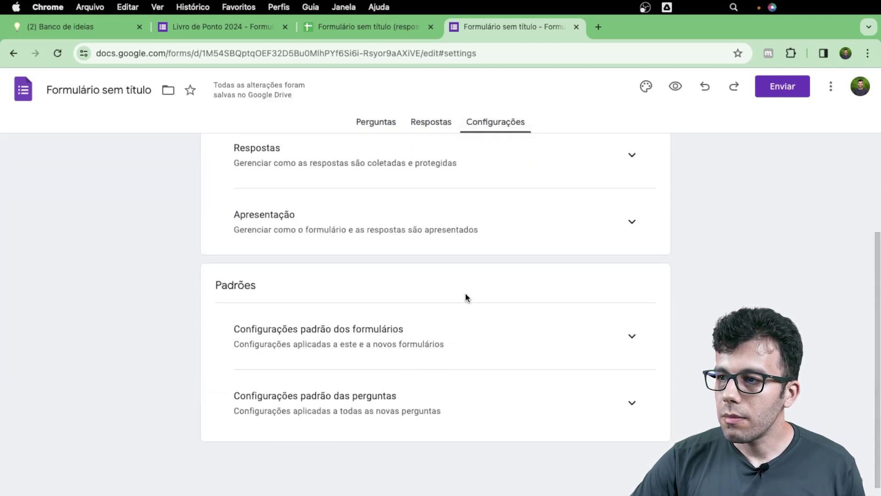
{"action": "scroll", "coordinate": [464, 295], "scroll_direction": "up", "scroll_amount": 3}
{"action": "left_click", "coordinate": [387, 126]}
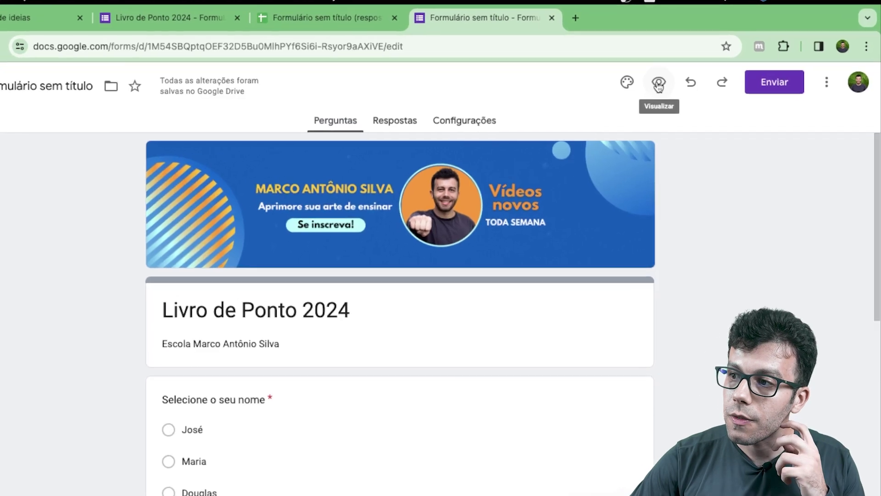
Preview the form as a respondent, trying the first name option and the date picker, and close the preview.
{"action": "left_click", "coordinate": [654, 83]}
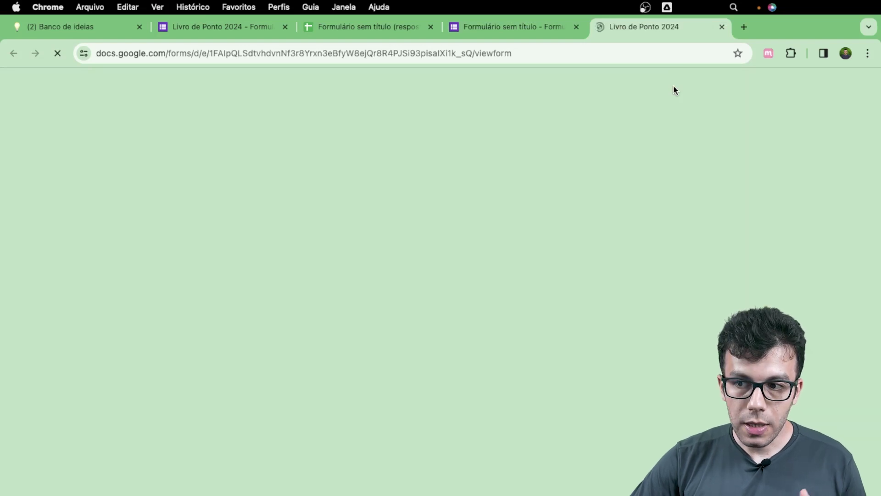
{"action": "scroll", "coordinate": [354, 287], "scroll_direction": "down", "scroll_amount": 2}
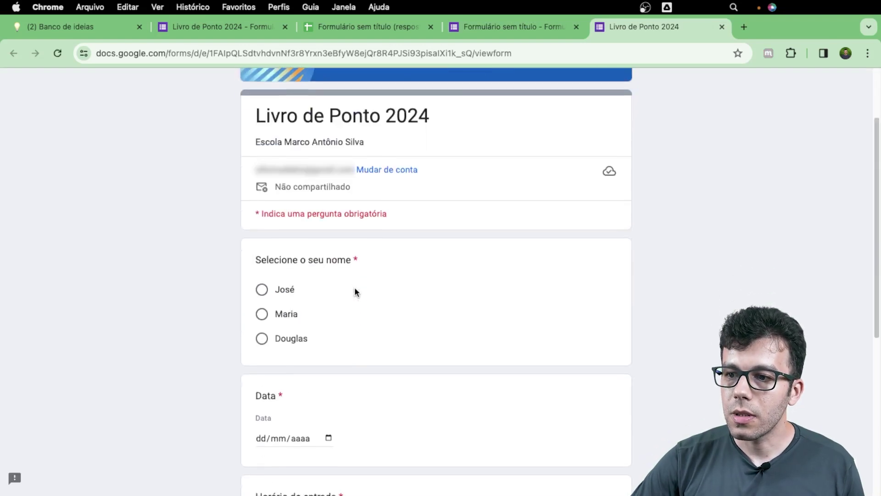
{"action": "scroll", "coordinate": [355, 288], "scroll_direction": "up", "scroll_amount": 2}
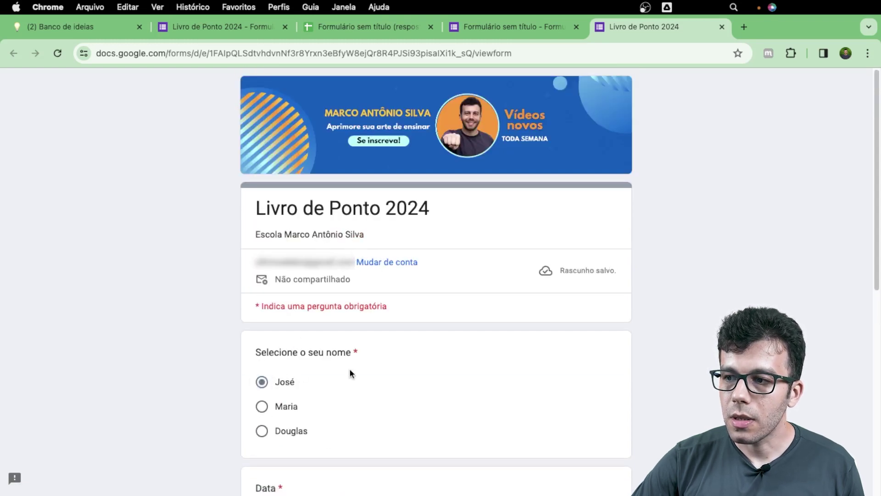
{"action": "scroll", "coordinate": [350, 369], "scroll_direction": "down", "scroll_amount": 5}
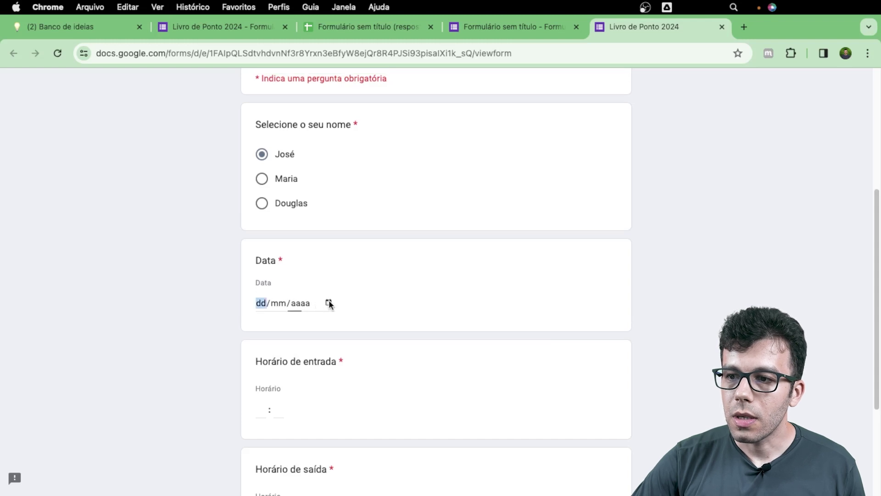
{"action": "left_click", "coordinate": [329, 302]}
{"action": "scroll", "coordinate": [397, 391], "scroll_direction": "down", "scroll_amount": 3}
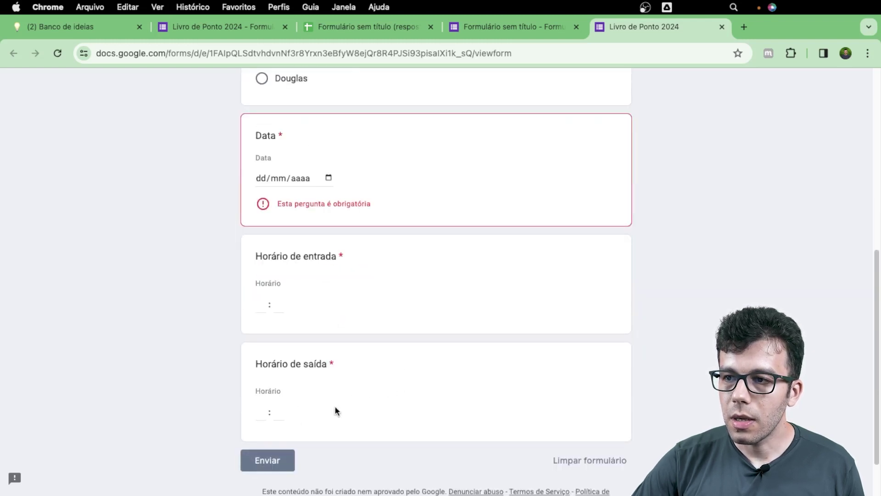
{"action": "scroll", "coordinate": [334, 405], "scroll_direction": "up", "scroll_amount": 8}
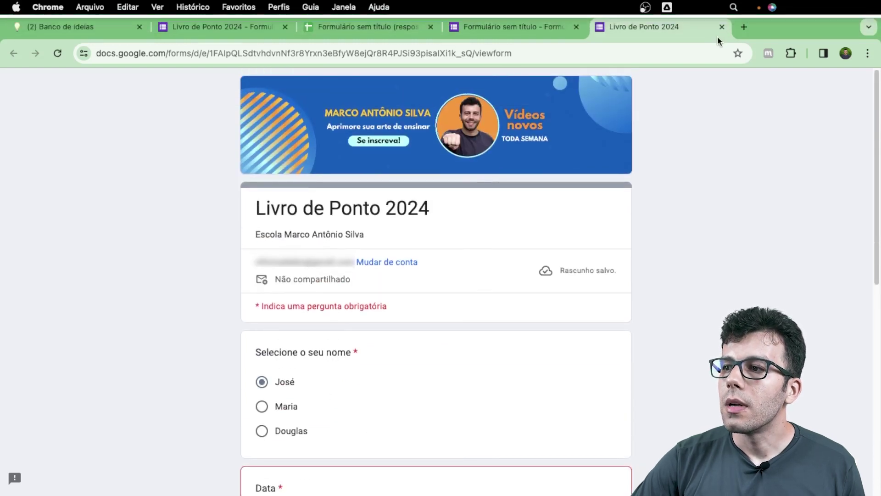
{"action": "left_click", "coordinate": [722, 27]}
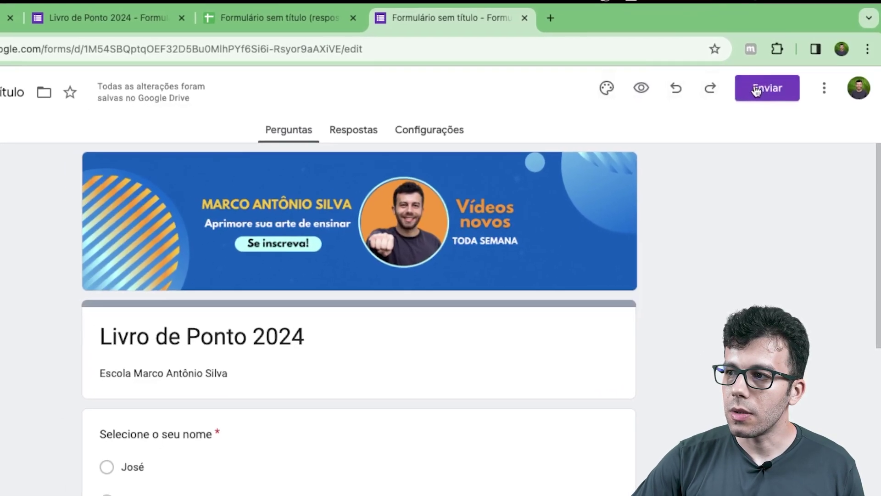
Look through the form's sending options, then shorten the form's share link and copy it.
{"action": "left_click", "coordinate": [756, 90]}
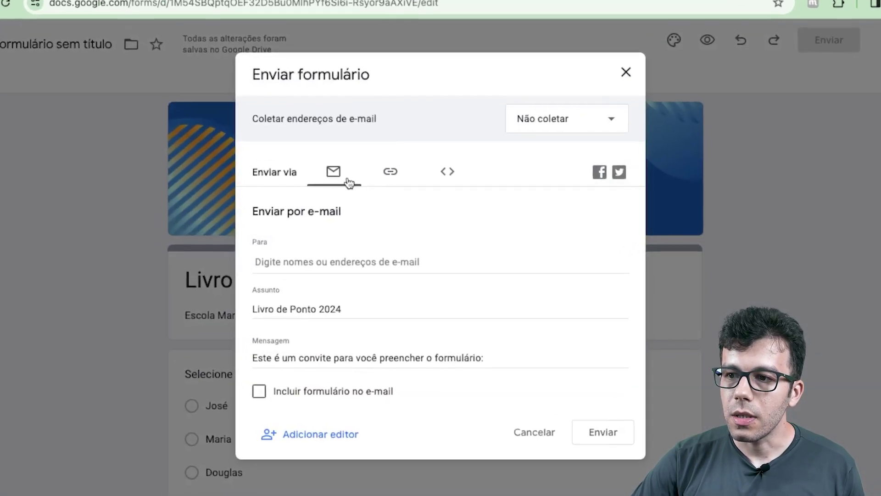
{"action": "left_click", "coordinate": [386, 154]}
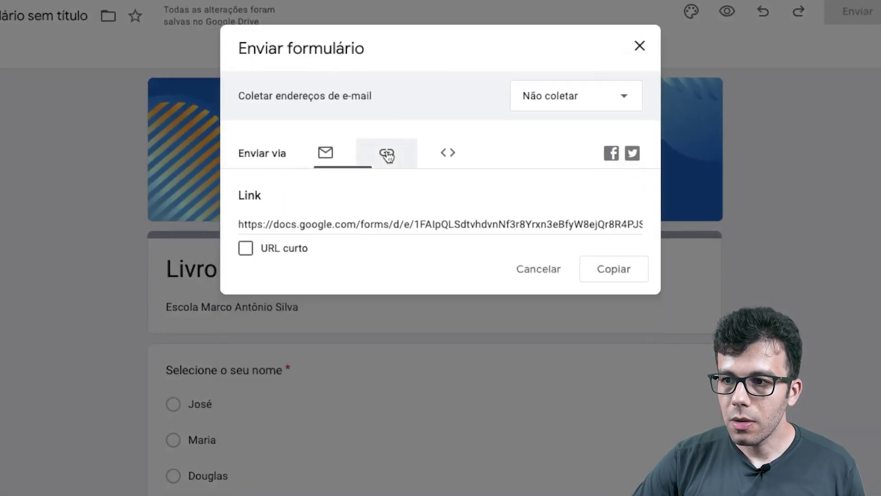
{"action": "left_click", "coordinate": [448, 156]}
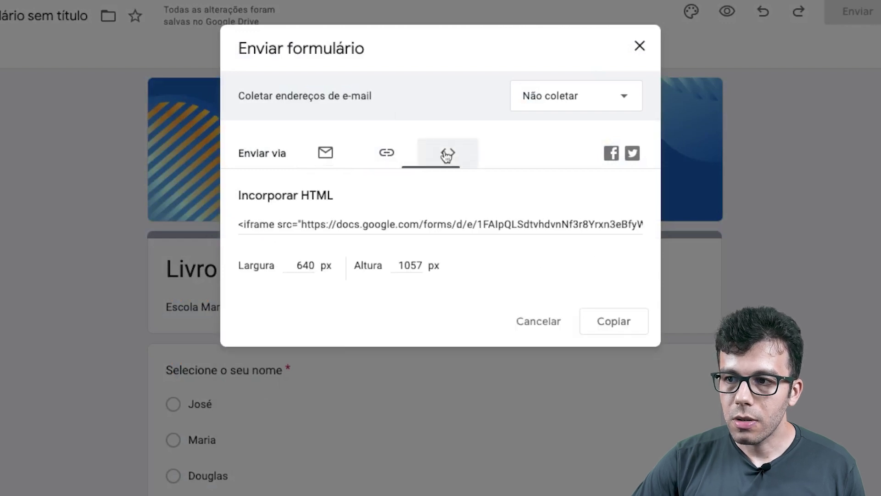
{"action": "left_click", "coordinate": [386, 154]}
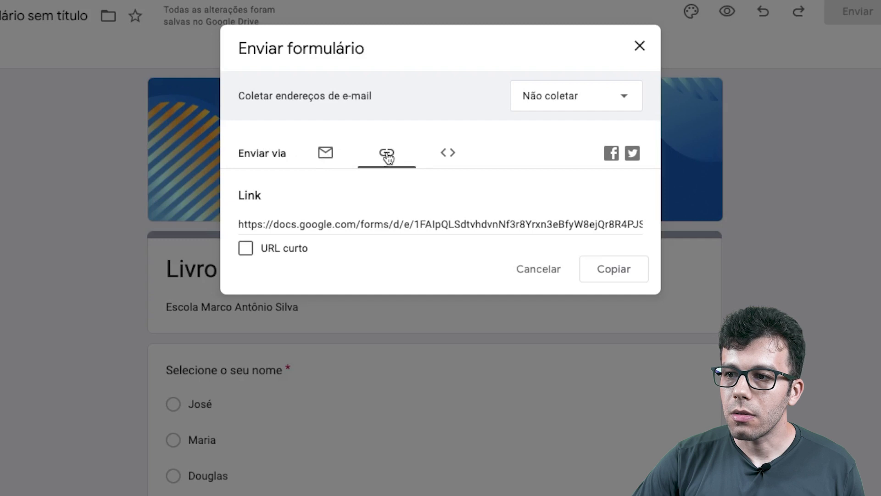
{"action": "left_click", "coordinate": [402, 223]}
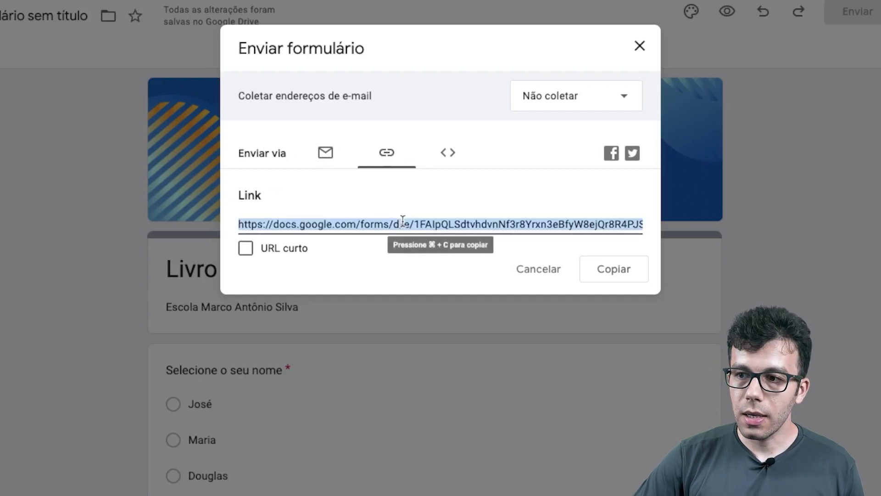
{"action": "left_click", "coordinate": [246, 250]}
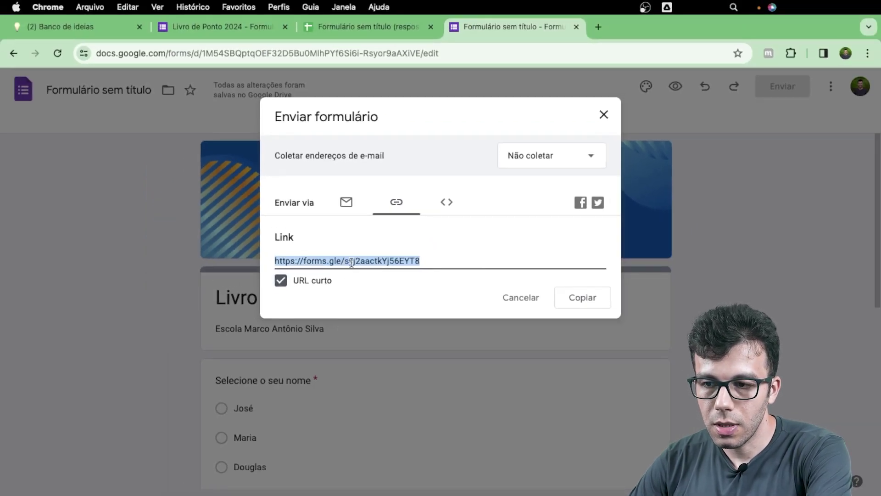
{"action": "left_click", "coordinate": [576, 302]}
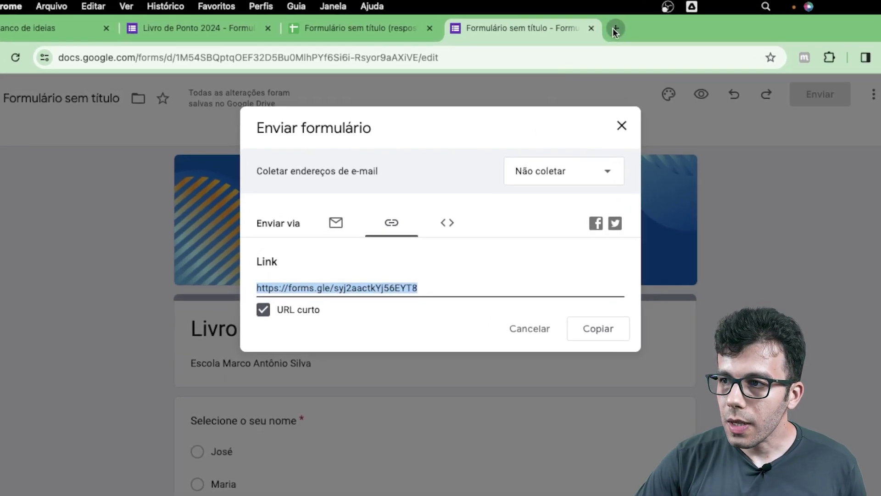
Open the copied short form link in a new browser tab.
{"action": "left_click", "coordinate": [613, 28]}
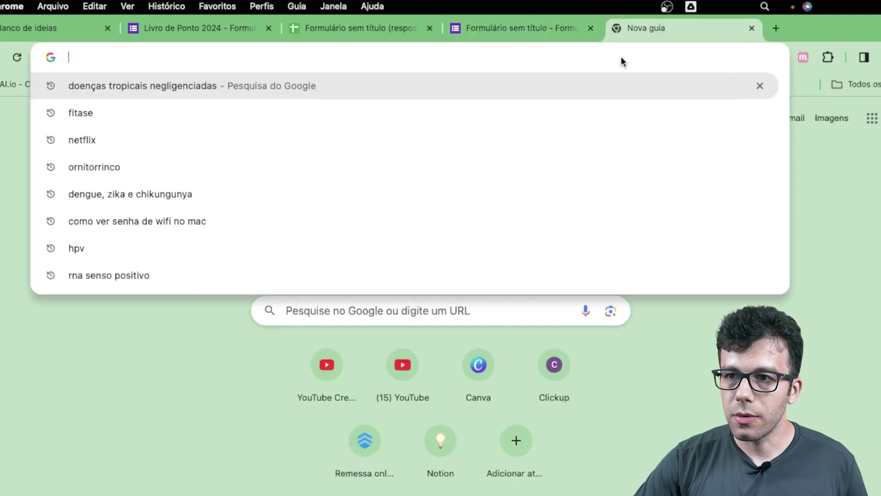
{"action": "type", "text": "https://forms.gle/syj2aactkYj56EYT8"}
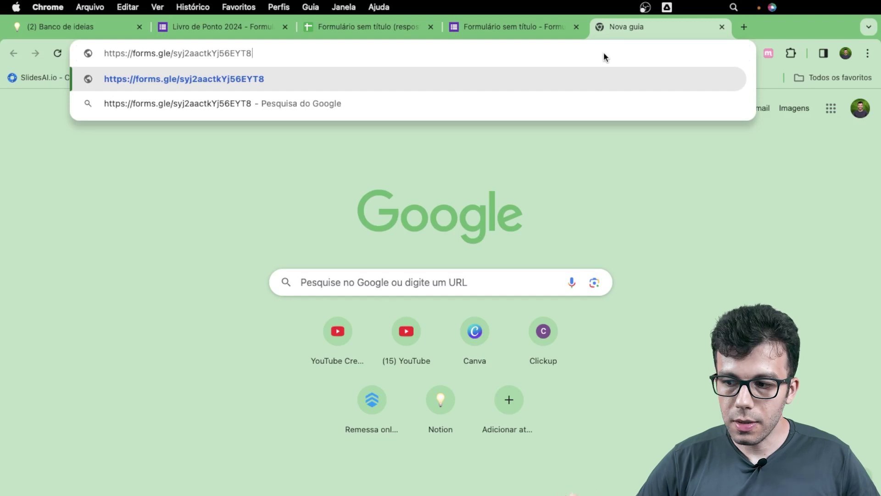
{"action": "key", "text": "Return"}
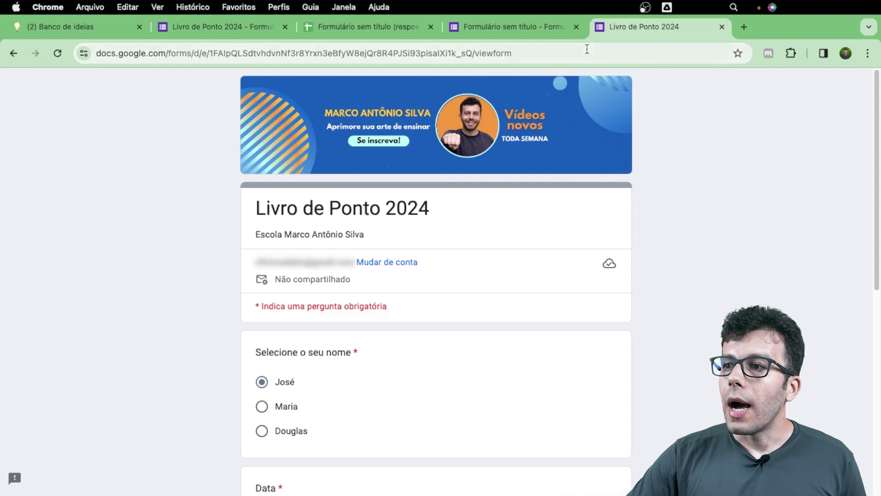
Choose the second name option in the form response and set Data to 21/03/2024.
{"action": "scroll", "coordinate": [277, 350], "scroll_direction": "down", "scroll_amount": 3}
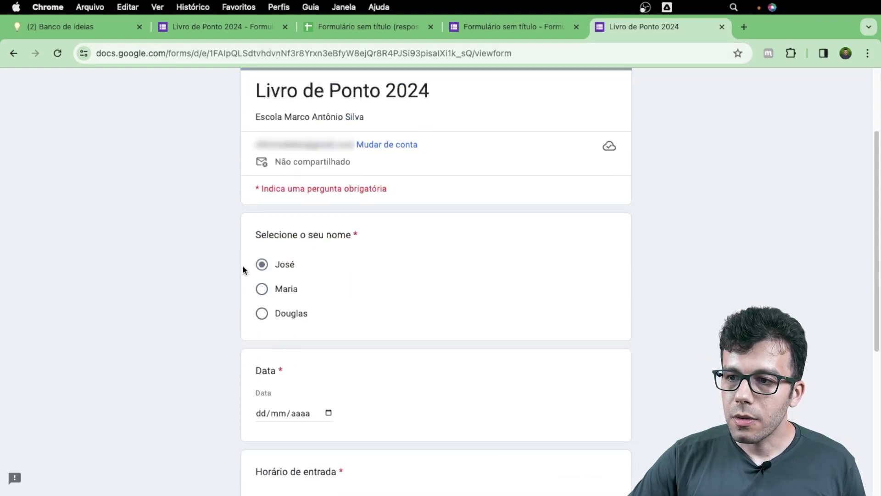
{"action": "left_click", "coordinate": [262, 289]}
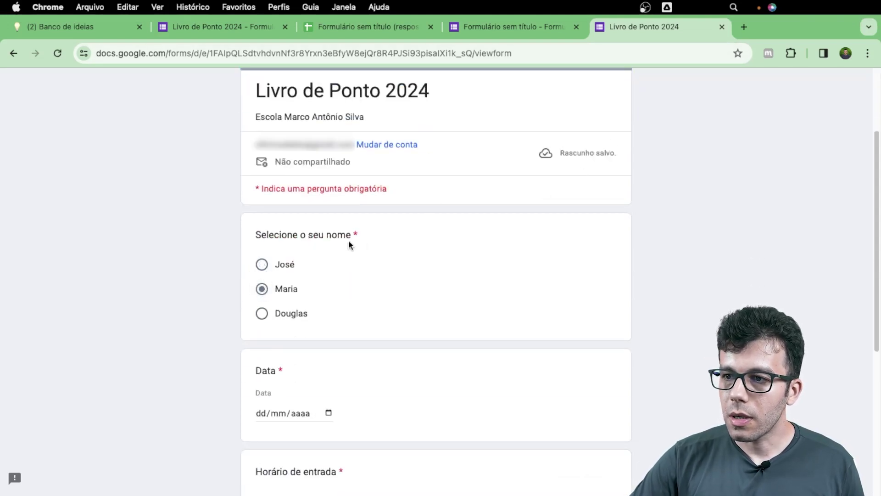
{"action": "scroll", "coordinate": [337, 213], "scroll_direction": "up", "scroll_amount": 3}
{"action": "scroll", "coordinate": [341, 230], "scroll_direction": "down", "scroll_amount": 6}
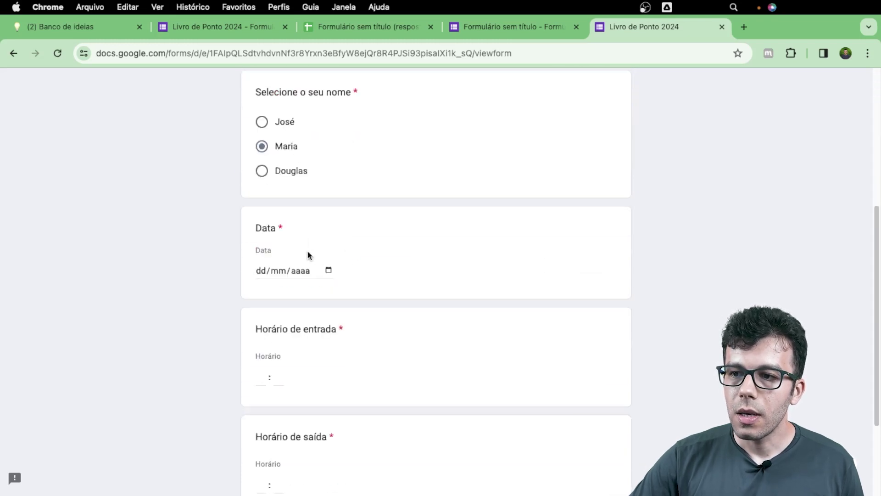
{"action": "left_click", "coordinate": [329, 270]}
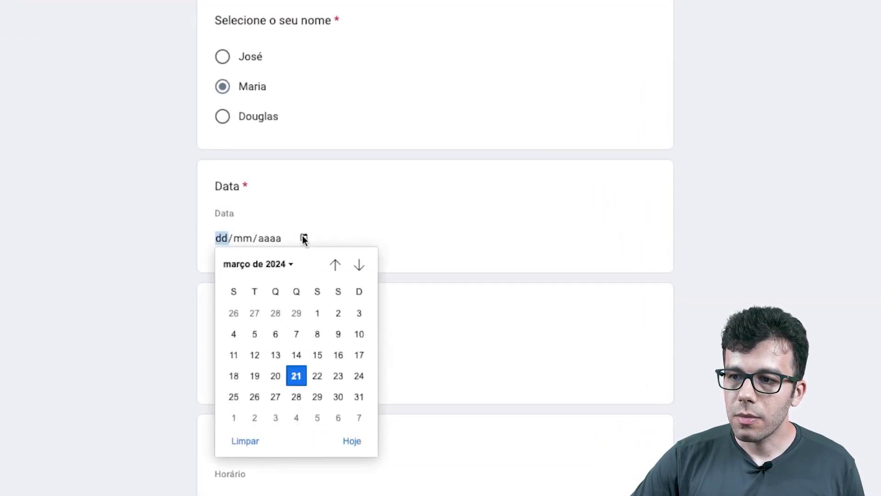
{"action": "left_click", "coordinate": [296, 376]}
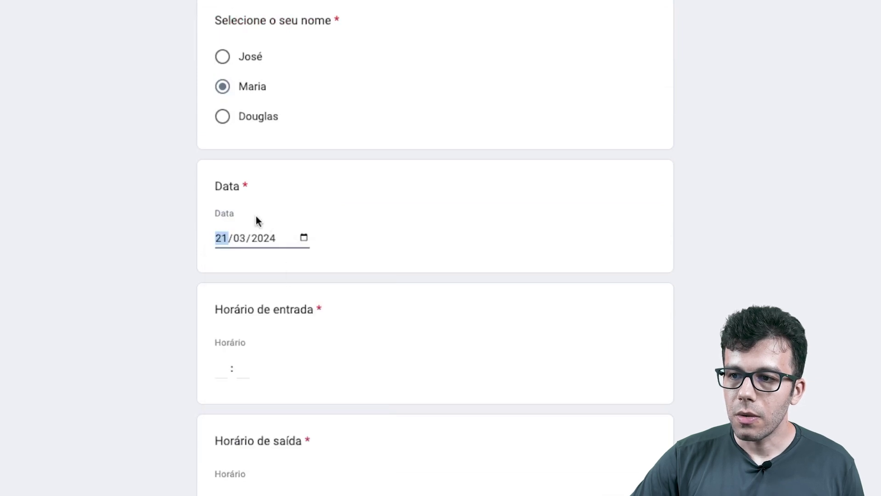
{"action": "left_click", "coordinate": [380, 226]}
Enter 14:00 as the Horário de entrada.
{"action": "left_click", "coordinate": [224, 365]}
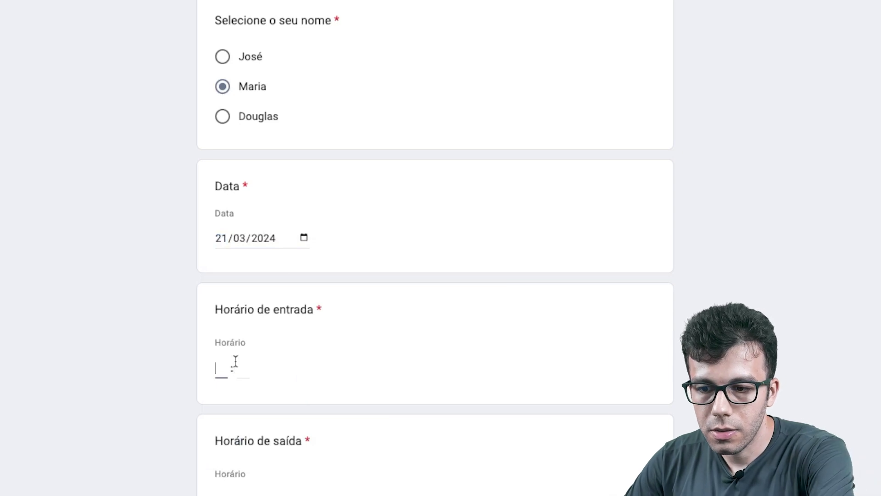
{"action": "type", "text": "14 :"}
{"action": "left_click", "coordinate": [243, 369]}
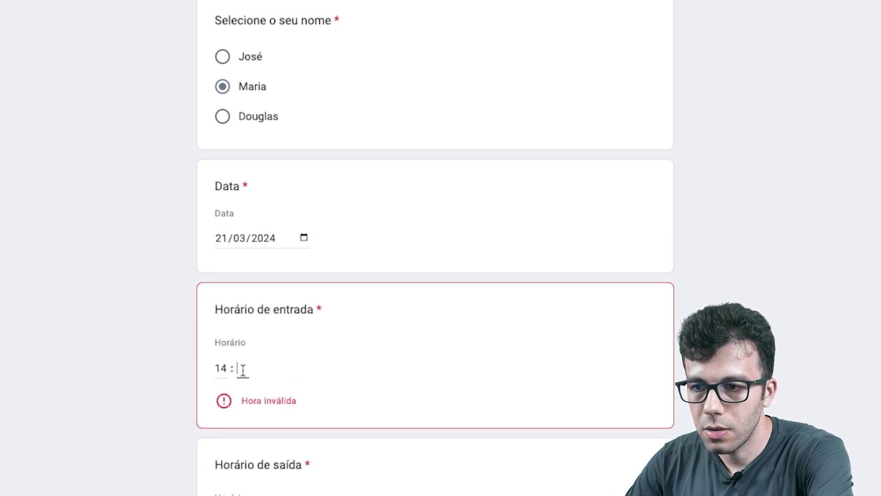
{"action": "type", "text": "00"}
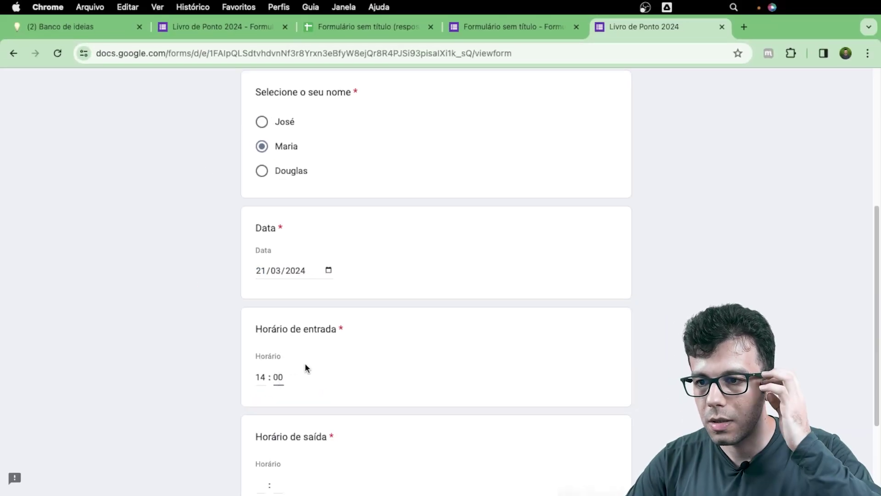
Enter 17:30 as the Horário de saída.
{"action": "scroll", "coordinate": [316, 368], "scroll_direction": "down", "scroll_amount": 3}
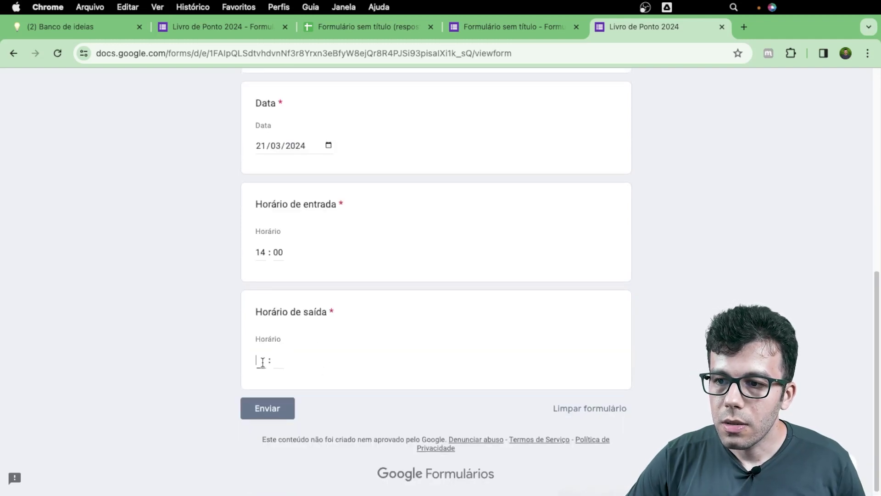
{"action": "type", "text": "1"}
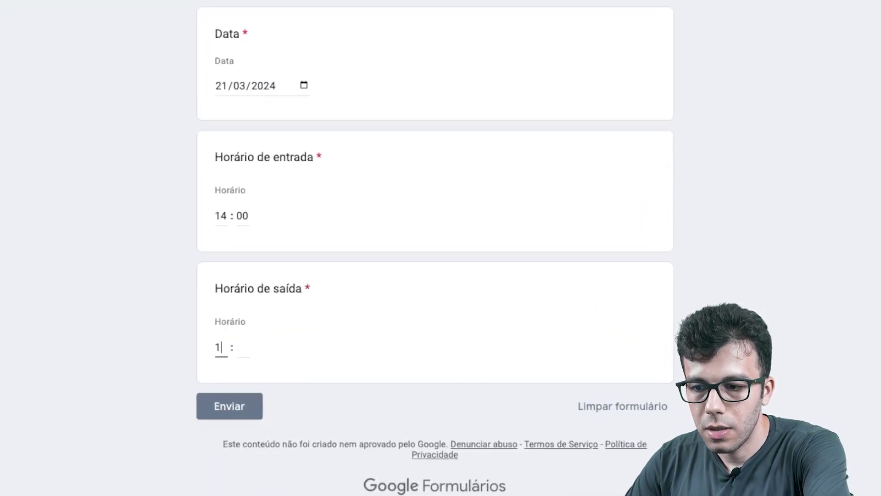
{"action": "type", "text": "7"}
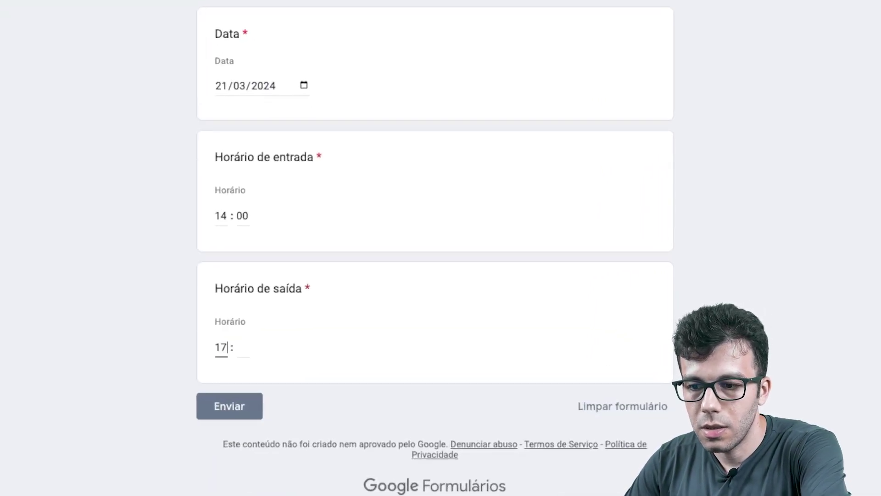
{"action": "left_click", "coordinate": [245, 350]}
{"action": "type", "text": "2"}
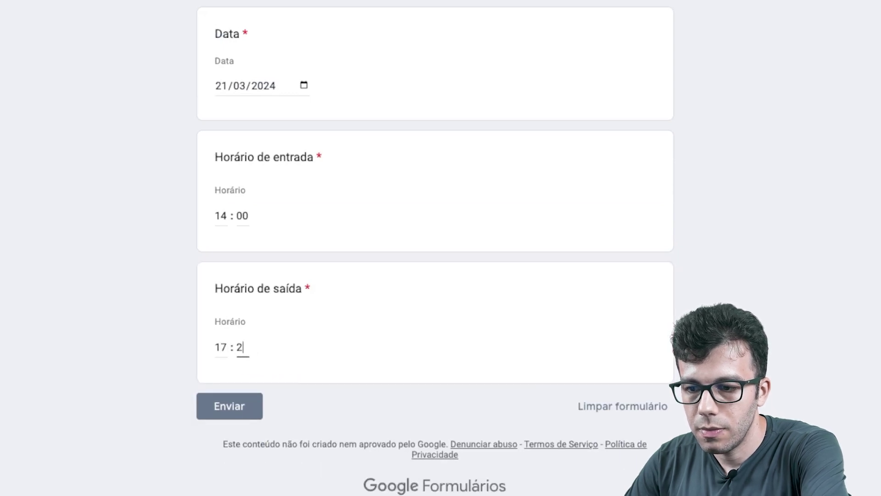
{"action": "key", "text": "BackSpace"}
{"action": "type", "text": "3"}
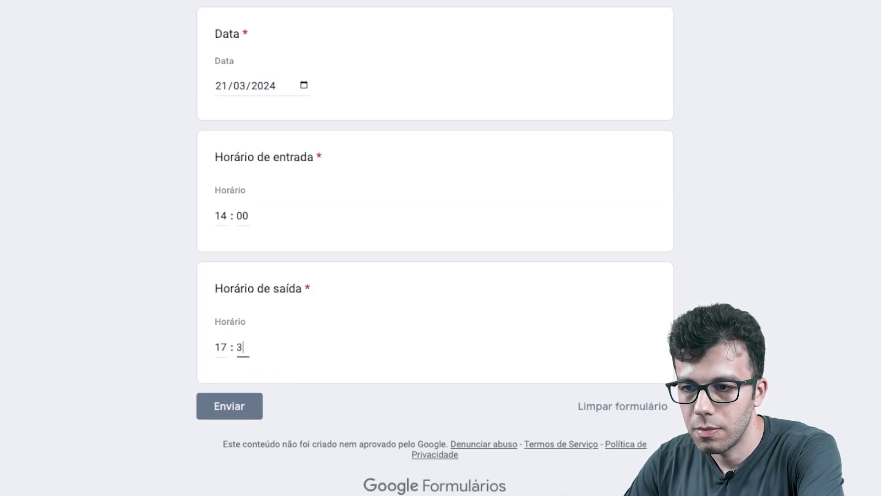
{"action": "type", "text": "0"}
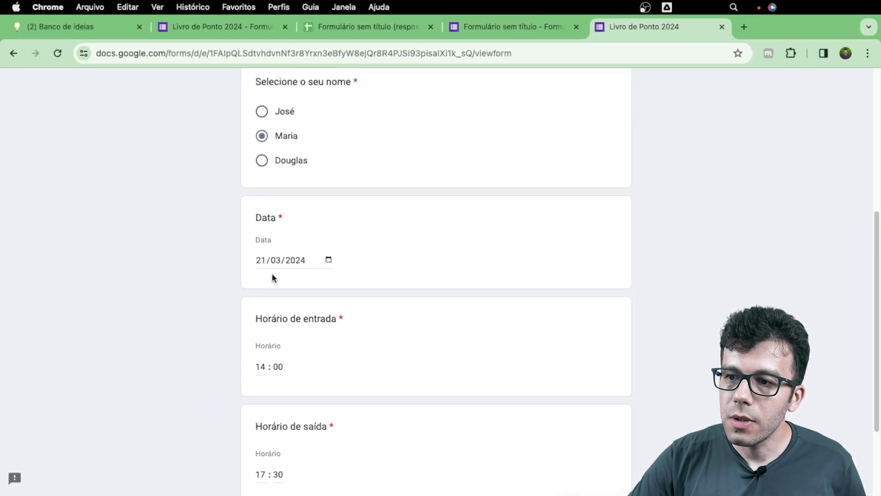
Review the filled-in answers and submit the attendance response.
{"action": "scroll", "coordinate": [276, 312], "scroll_direction": "down", "scroll_amount": 3}
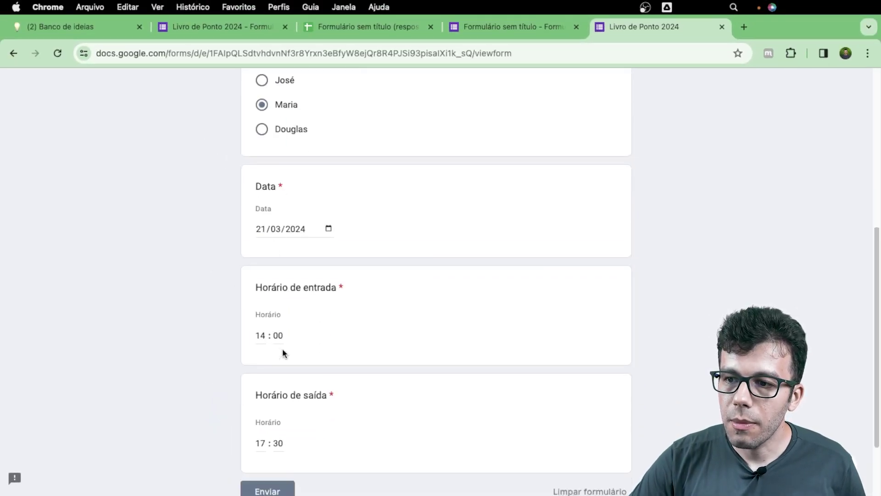
{"action": "scroll", "coordinate": [335, 340], "scroll_direction": "up", "scroll_amount": 5}
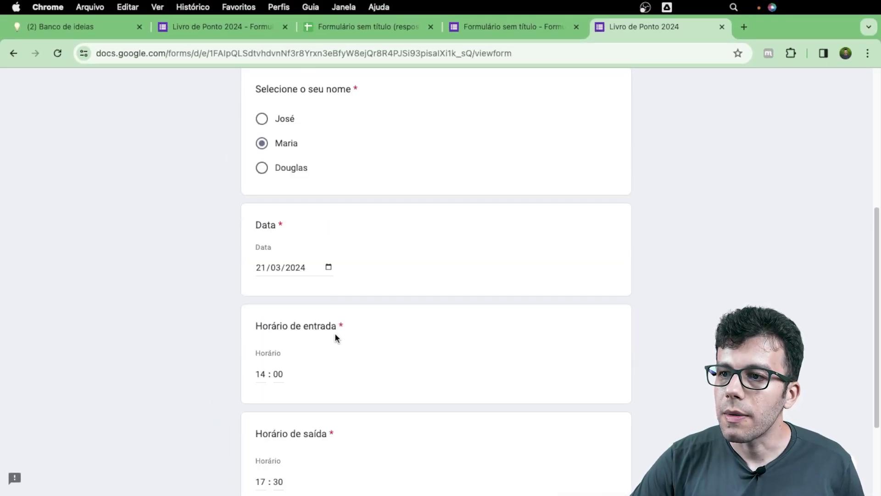
{"action": "scroll", "coordinate": [335, 337], "scroll_direction": "down", "scroll_amount": 5}
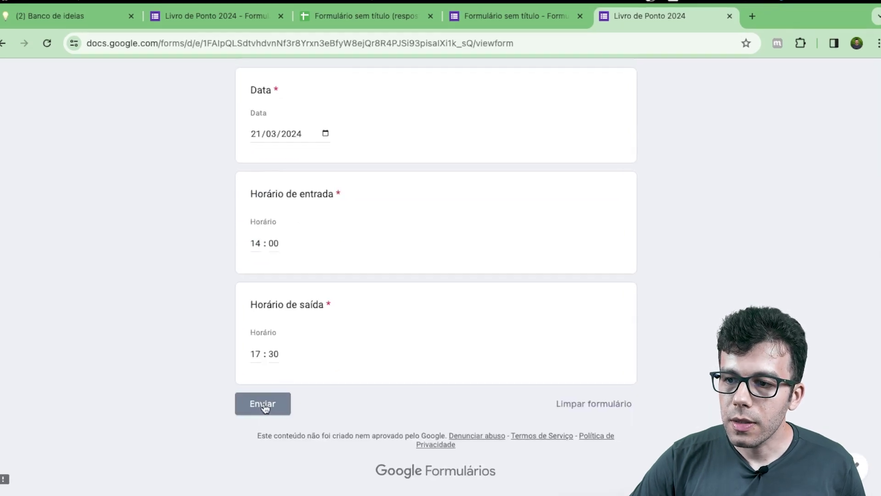
{"action": "left_click", "coordinate": [231, 403]}
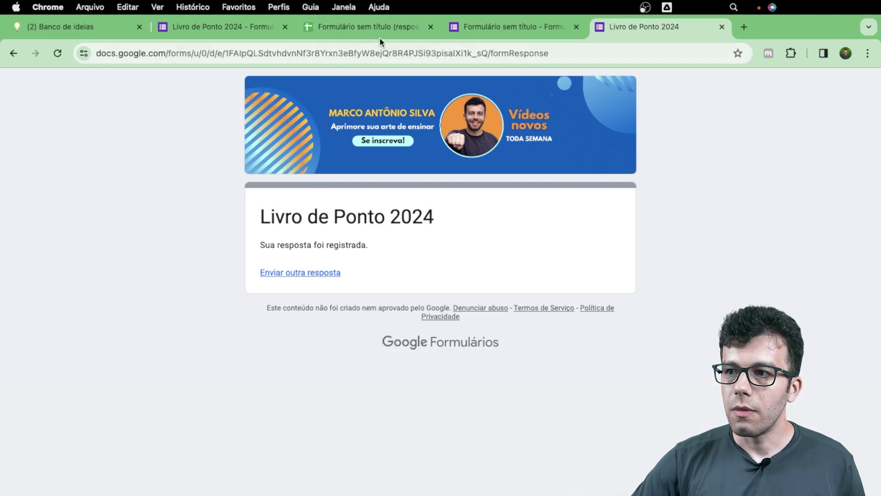
Return to the form editor, close the sending dialog and examine the response summary for each question.
{"action": "left_click", "coordinate": [479, 25]}
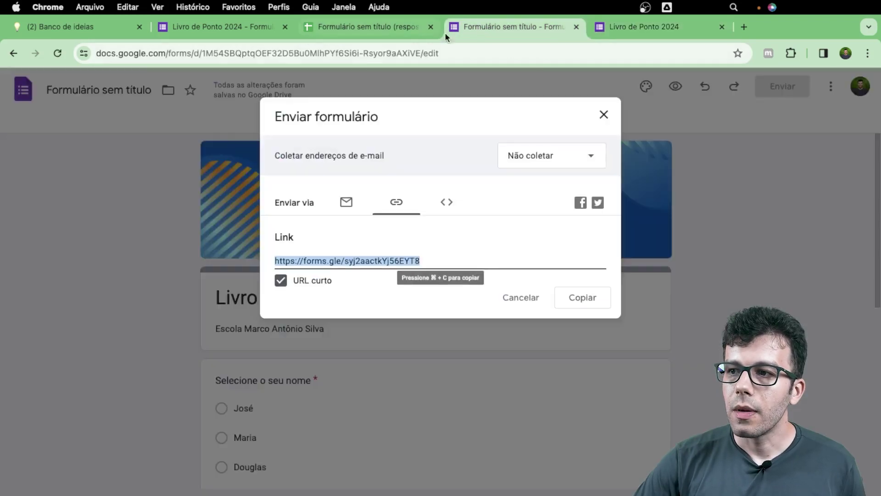
{"action": "left_click", "coordinate": [605, 115]}
{"action": "left_click", "coordinate": [605, 115]}
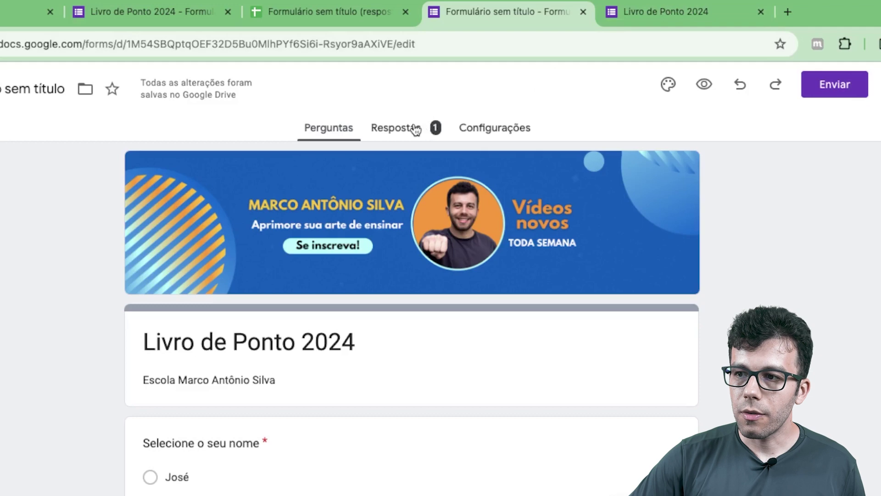
{"action": "left_click", "coordinate": [415, 129]}
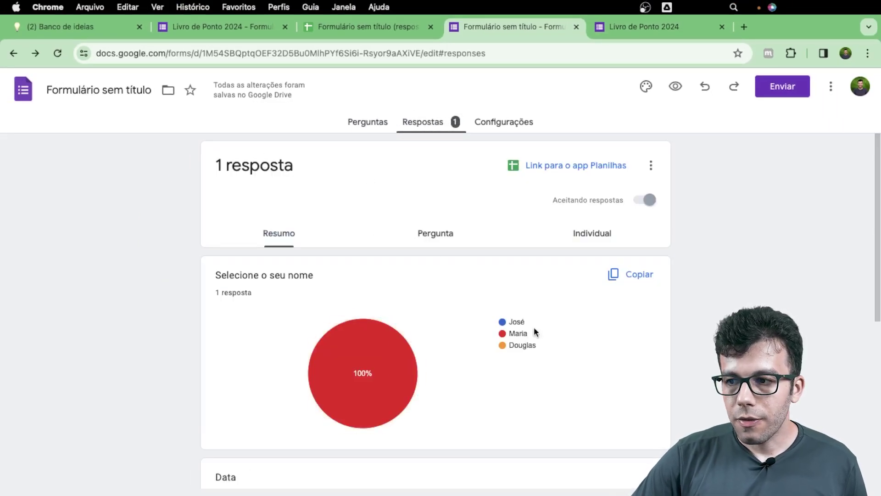
{"action": "scroll", "coordinate": [381, 312], "scroll_direction": "down", "scroll_amount": 5}
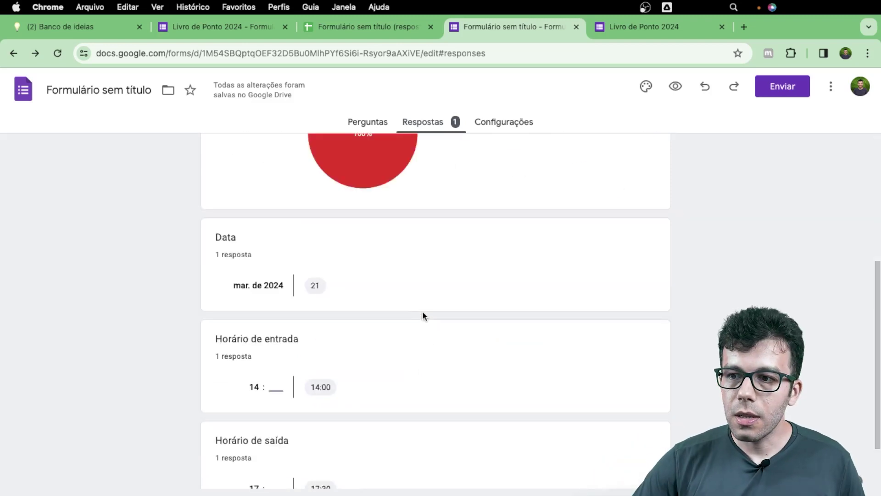
{"action": "scroll", "coordinate": [202, 338], "scroll_direction": "down", "scroll_amount": 2}
Link the form's responses to a new spreadsheet, keeping the suggested name.
{"action": "scroll", "coordinate": [209, 339], "scroll_direction": "up", "scroll_amount": 10}
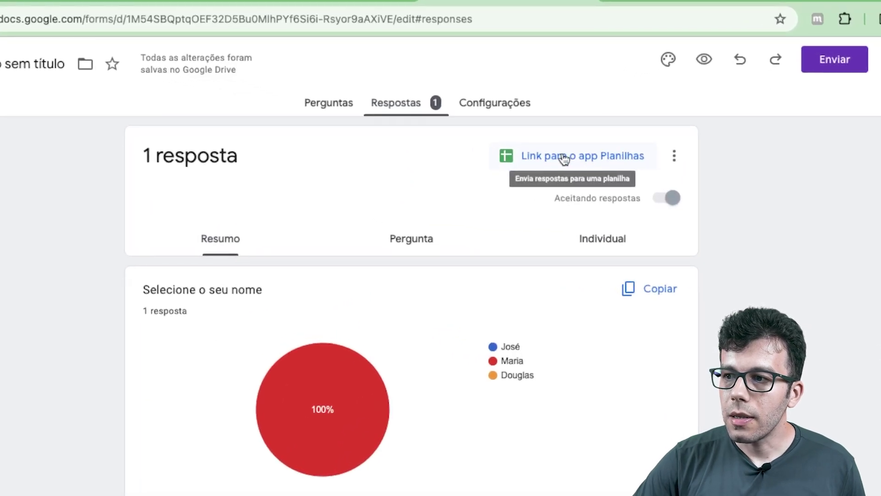
{"action": "left_click", "coordinate": [564, 158]}
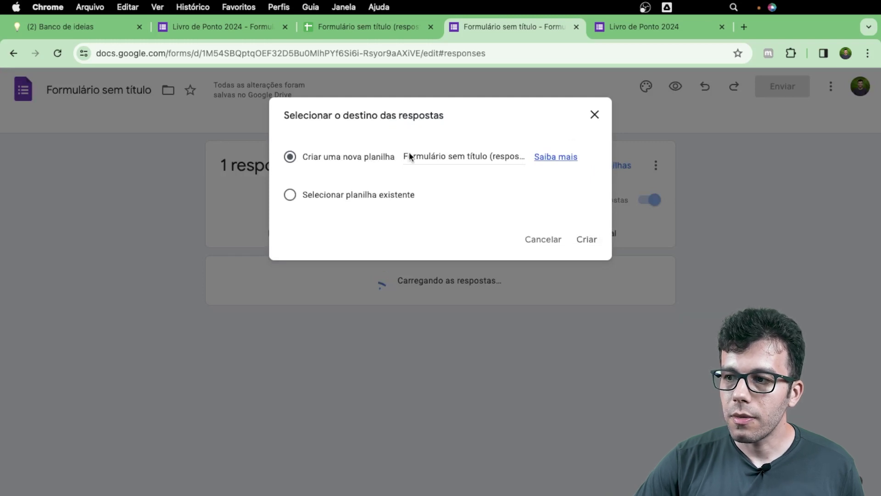
{"action": "left_click", "coordinate": [588, 239]}
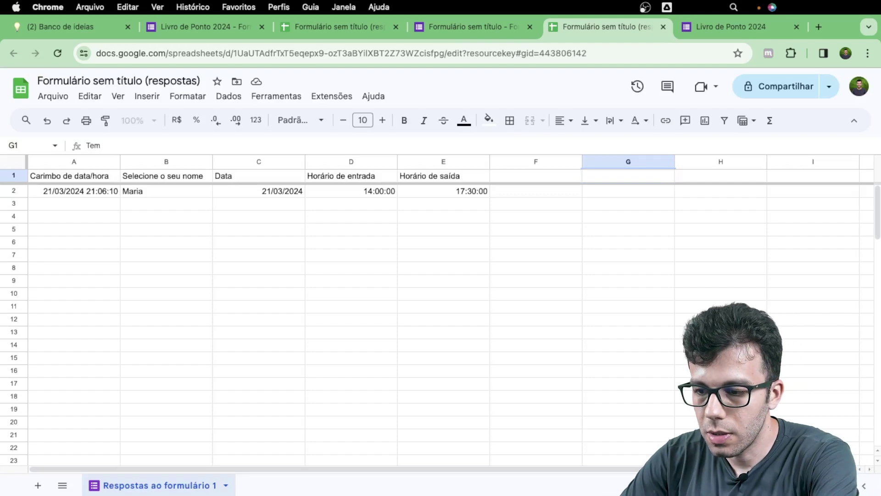
Enter the heading "Tempo de serviço" in cell G1 of the responses spreadsheet.
{"action": "type", "text": "po de"}
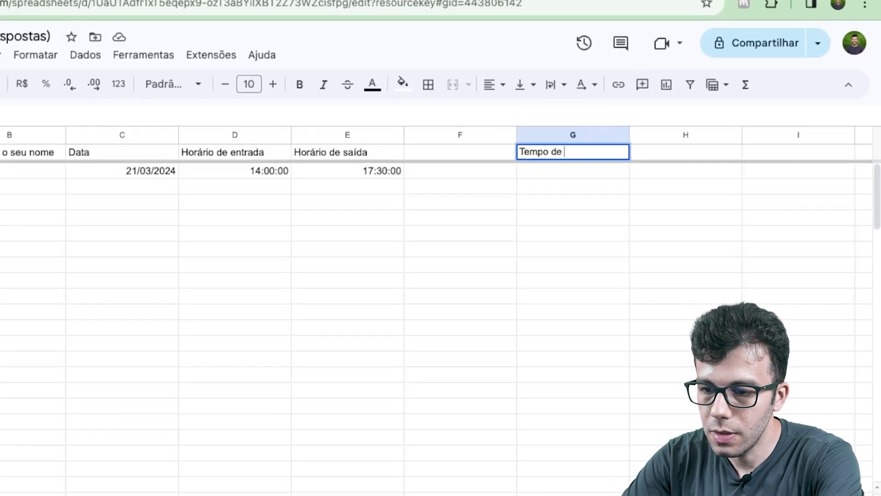
{"action": "type", "text": " serviço"}
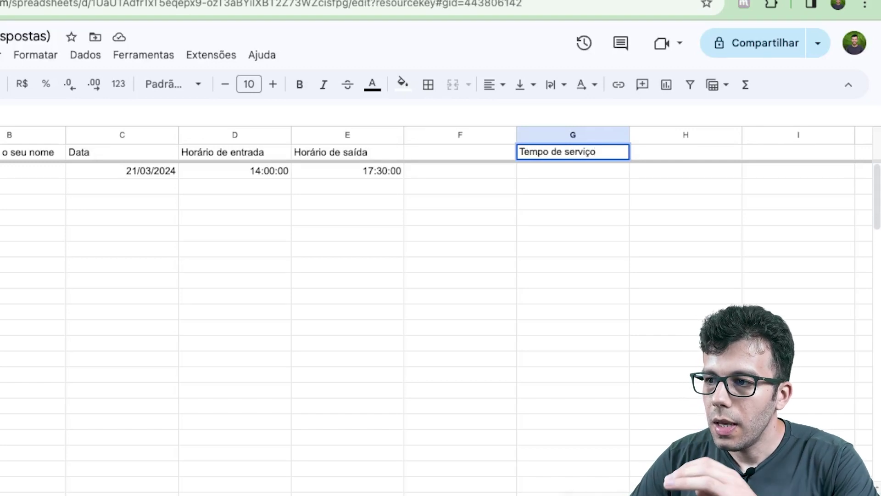
{"action": "key", "text": "Return"}
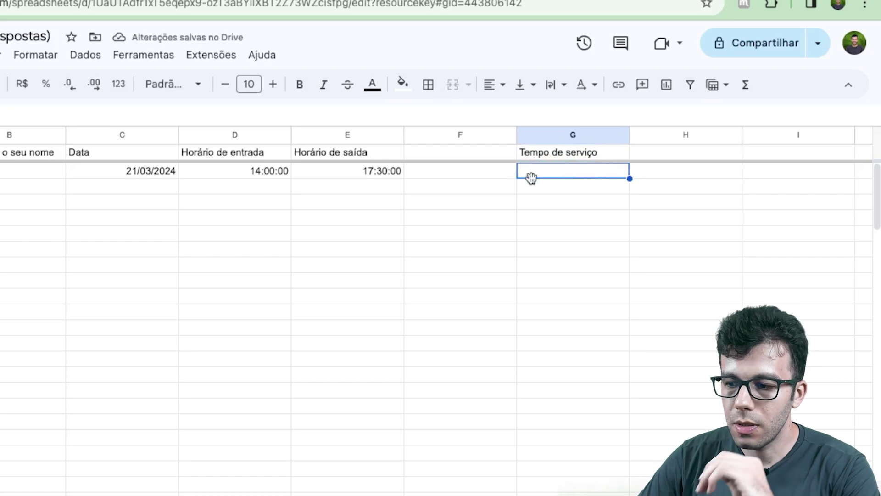
{"action": "type", "text": "soma("}
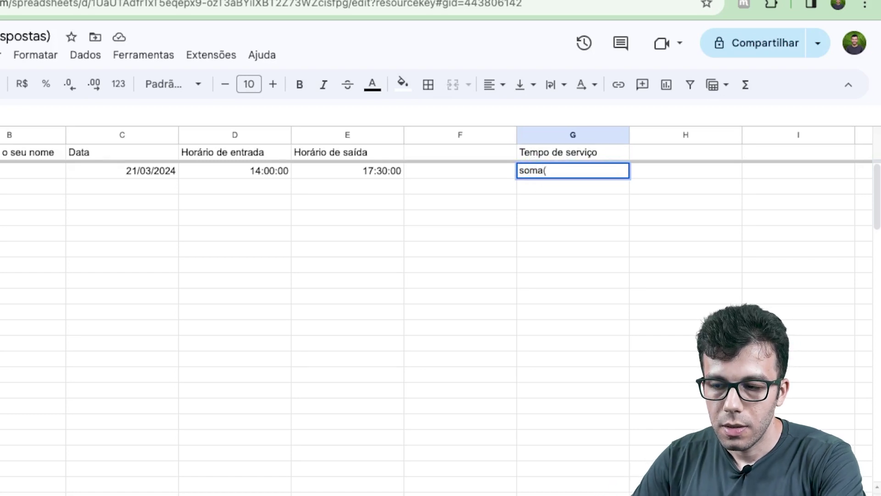
{"action": "left_click", "coordinate": [378, 170]}
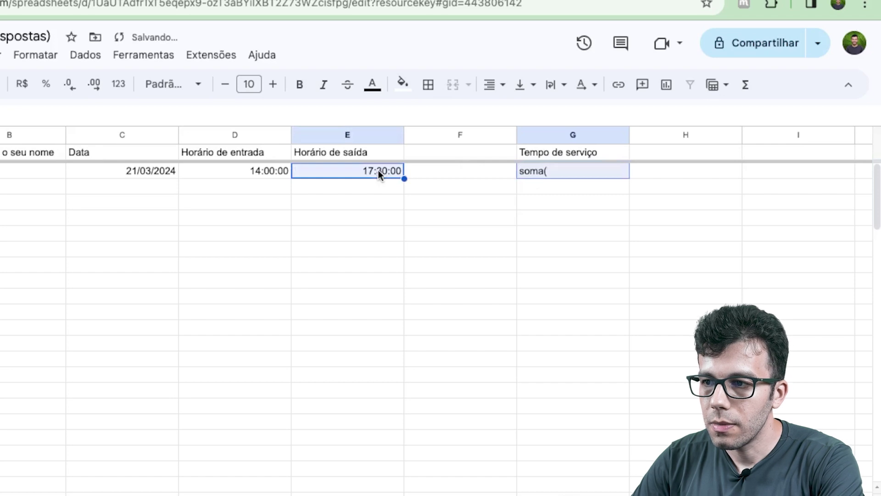
{"action": "key", "text": "Right"}
{"action": "key", "text": "Right"}
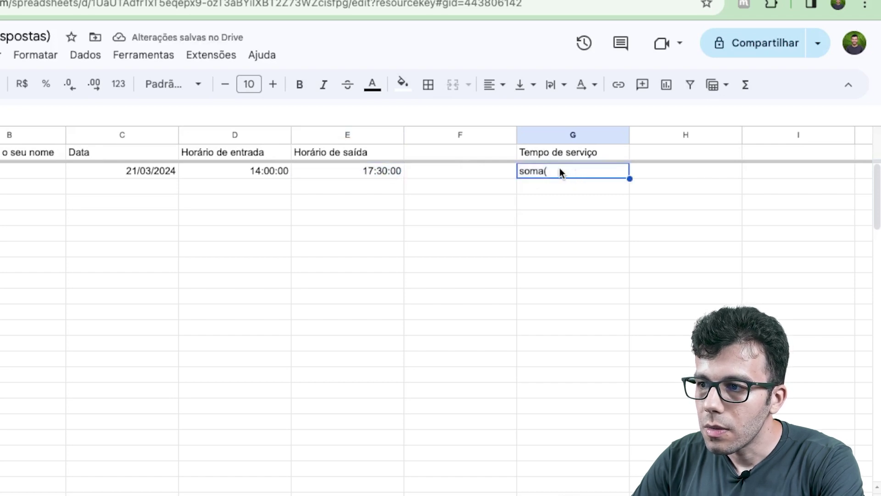
Replace the content of G2 with the formula =soma(E2-D2), subtracting the Horário de entrada from the Horário de saída.
{"action": "double_click", "coordinate": [560, 169]}
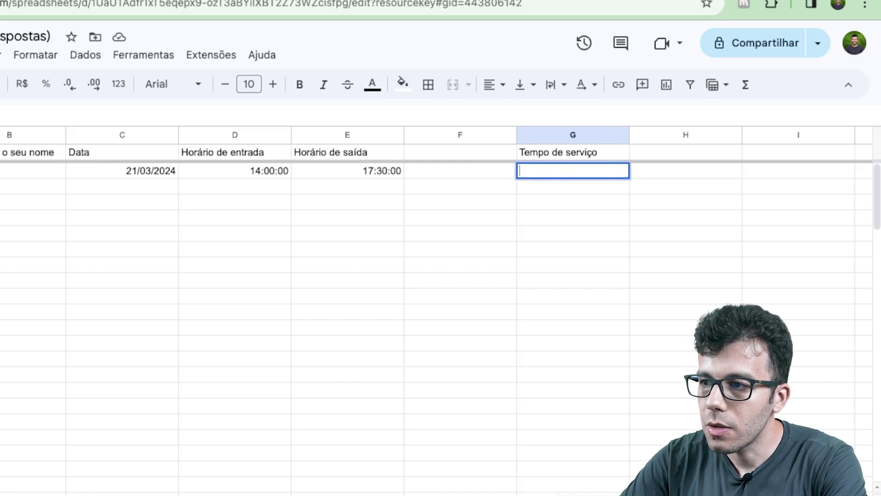
{"action": "type", "text": "="}
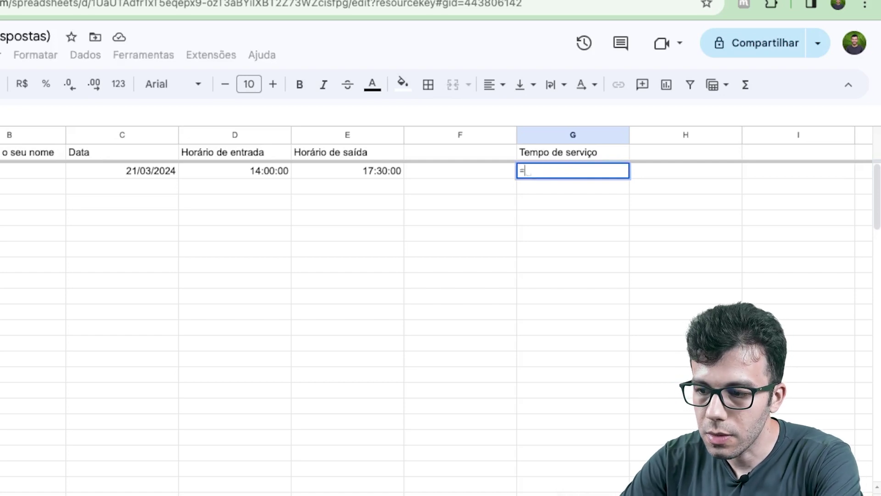
{"action": "type", "text": "soma"}
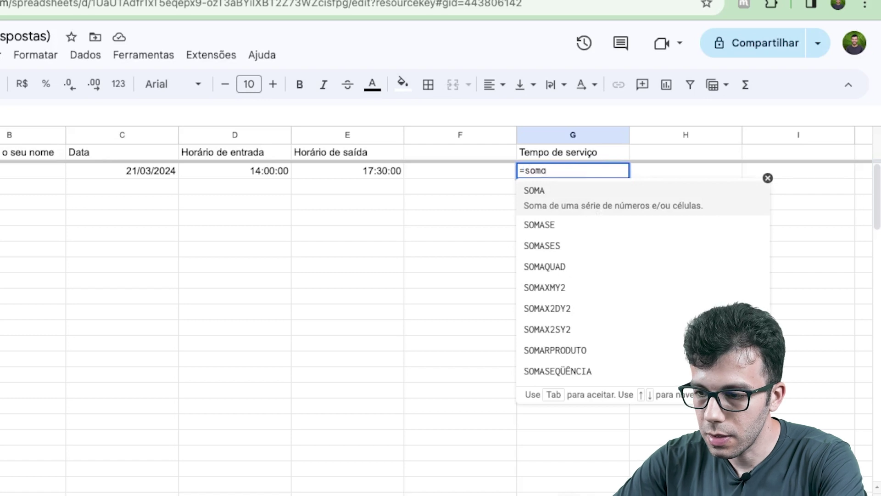
{"action": "type", "text": "("}
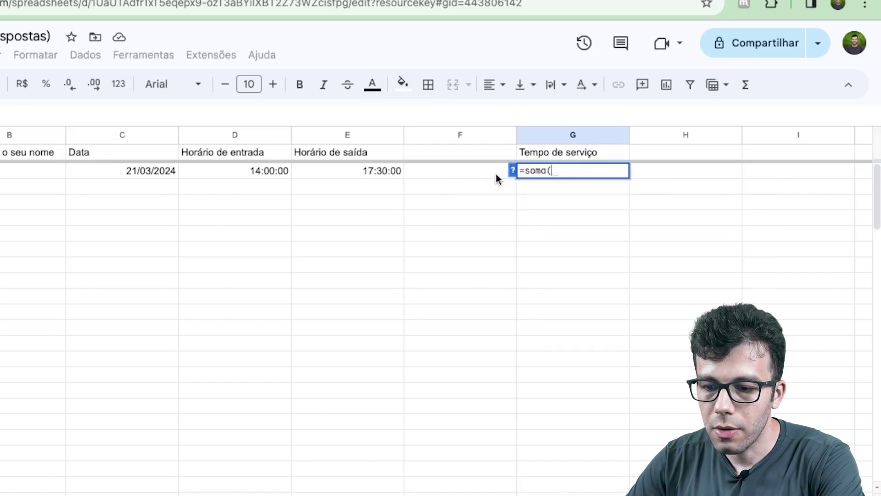
{"action": "left_click", "coordinate": [384, 171]}
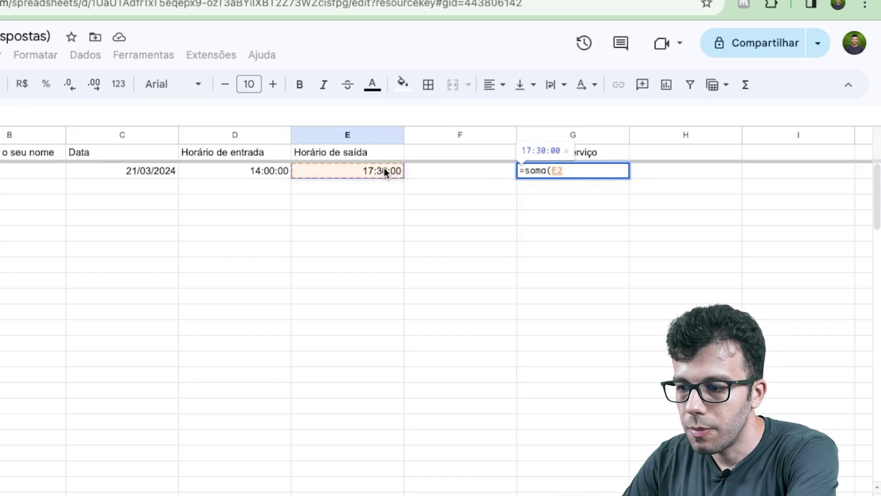
{"action": "type", "text": "-"}
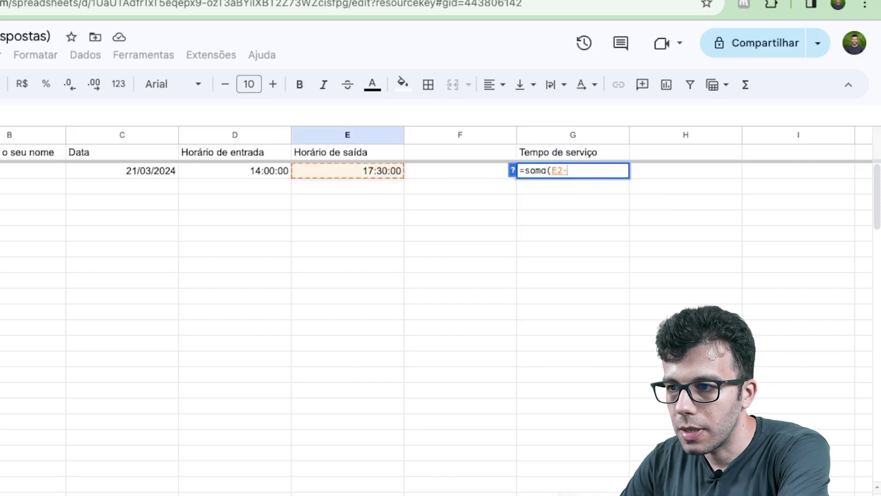
{"action": "left_click", "coordinate": [268, 171]}
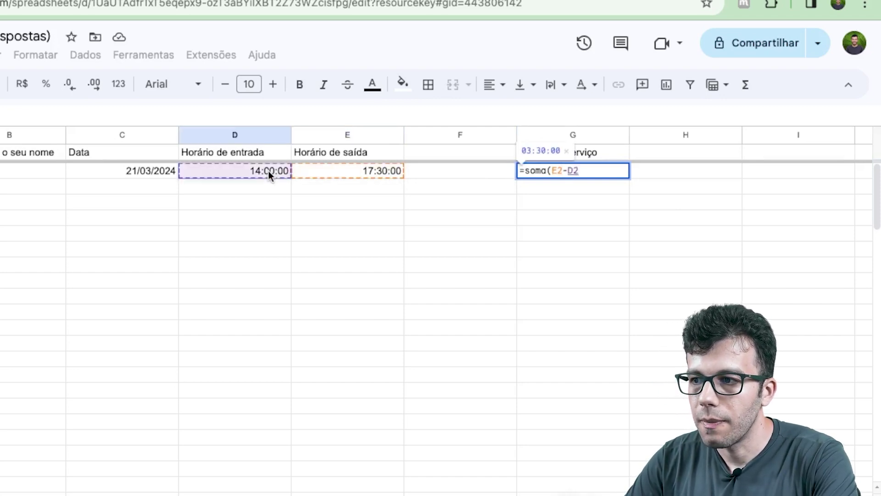
{"action": "type", "text": ")"}
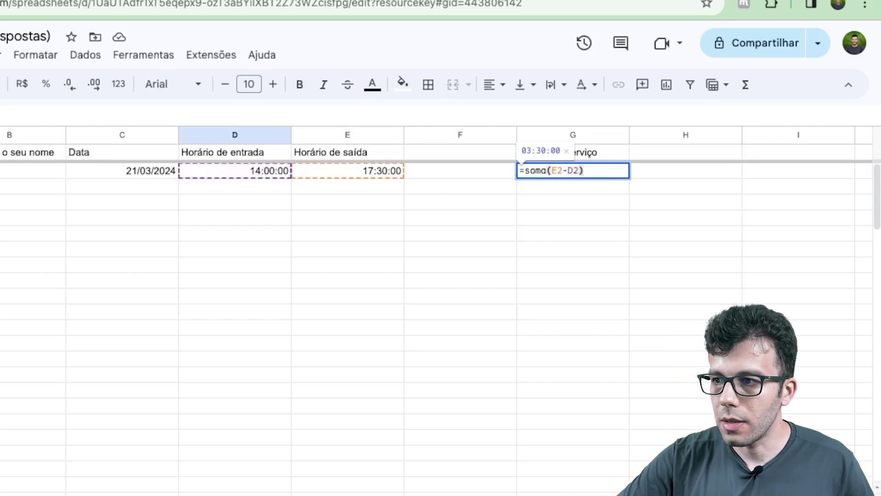
{"action": "key", "text": "Return"}
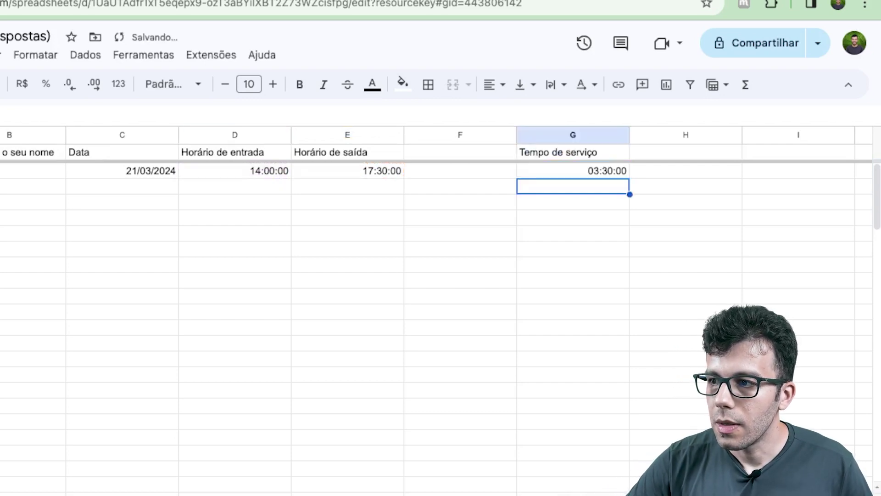
{"action": "left_click", "coordinate": [331, 219]}
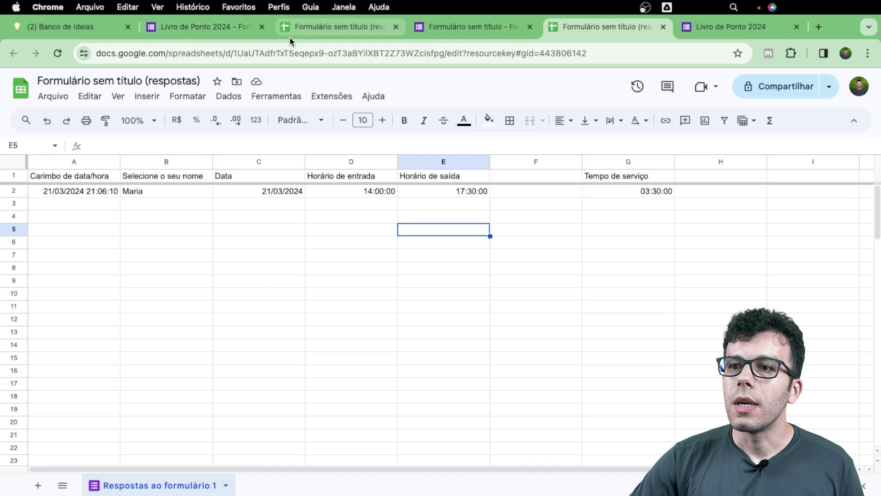
Switch to the earlier form's responses spreadsheet and remove the existing filter from the "Selecione o seu nome" column.
{"action": "left_click", "coordinate": [321, 25]}
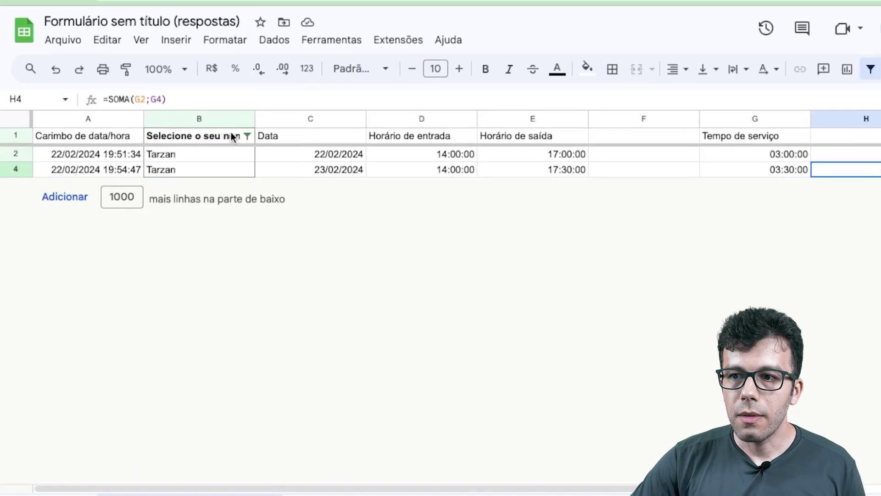
{"action": "left_click", "coordinate": [250, 133]}
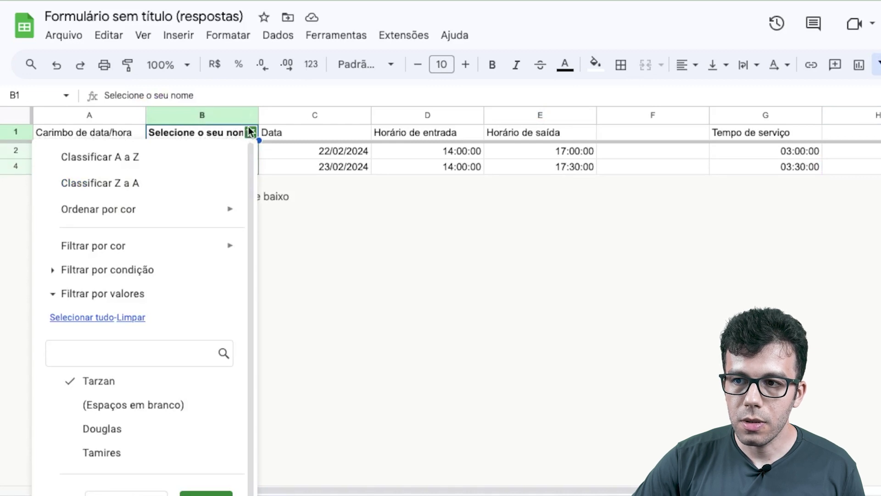
{"action": "right_click", "coordinate": [249, 130]}
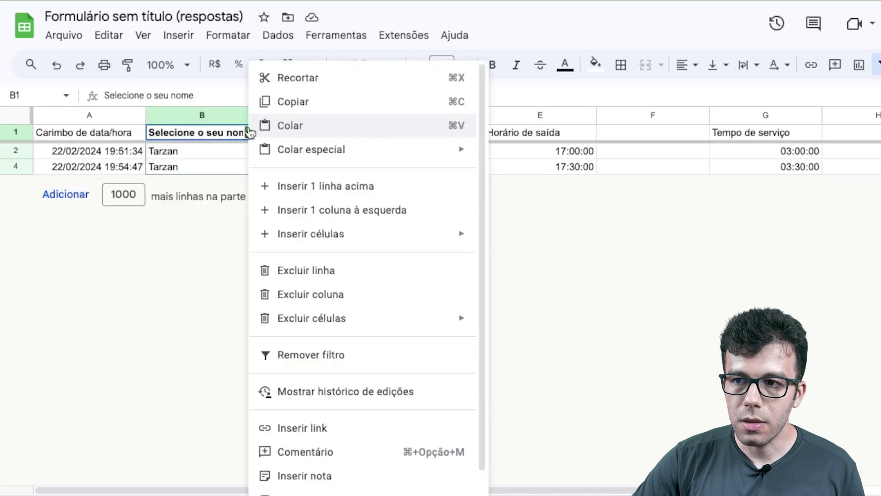
{"action": "left_click", "coordinate": [310, 354]}
{"action": "left_click", "coordinate": [243, 281]}
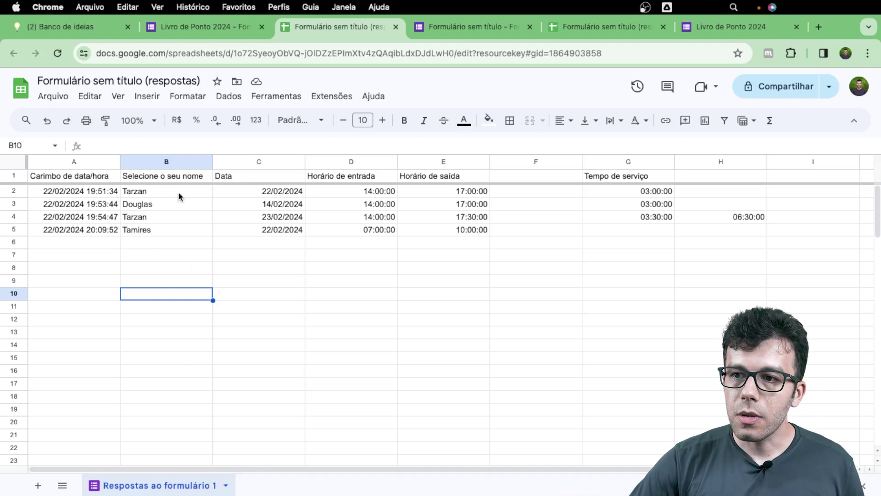
Create a new filter on the response table, starting from the "Selecione o seu nome" heading.
{"action": "left_click", "coordinate": [200, 176]}
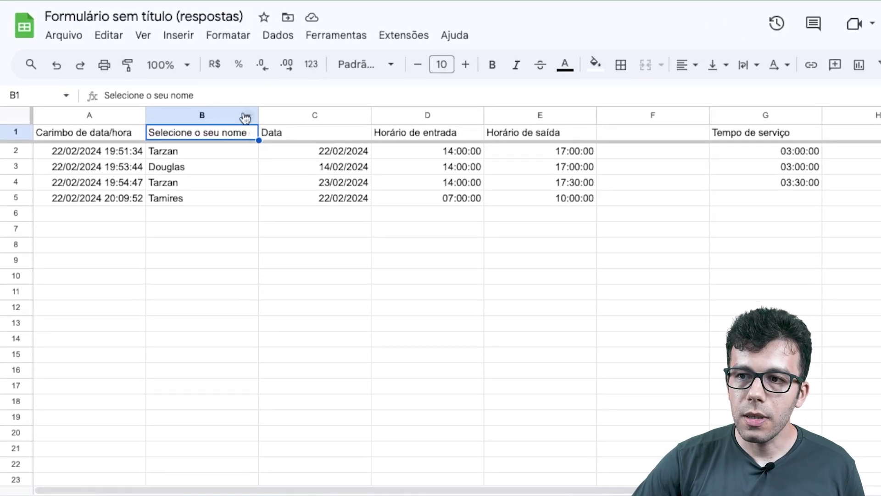
{"action": "right_click", "coordinate": [238, 133]}
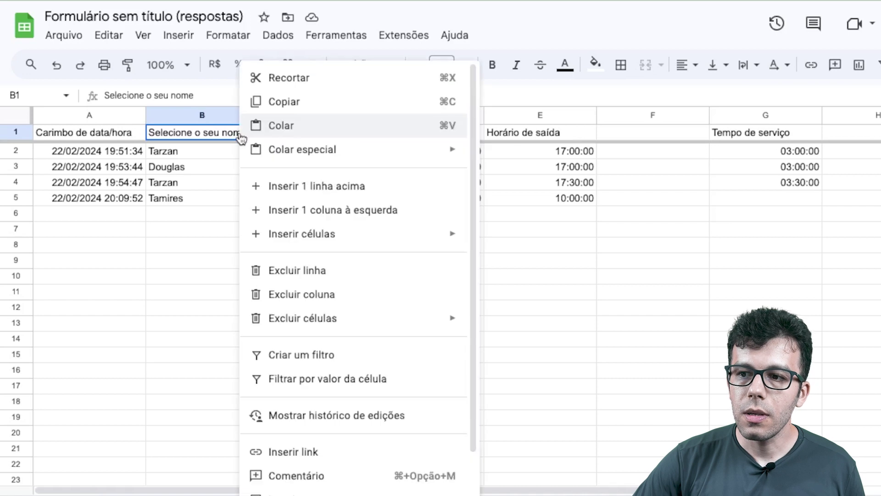
{"action": "left_click", "coordinate": [322, 354]}
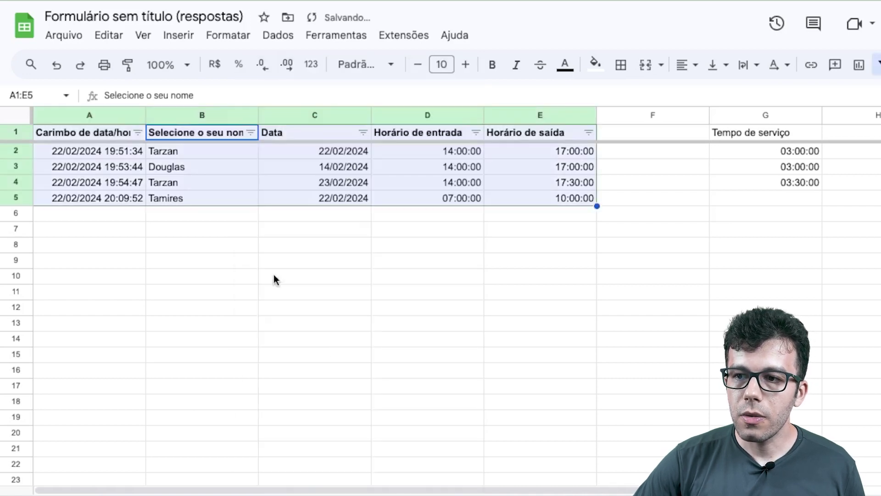
Filter the "Selecione o seu nome" column by values, keeping only the last employee in the list selected.
{"action": "left_click", "coordinate": [250, 133]}
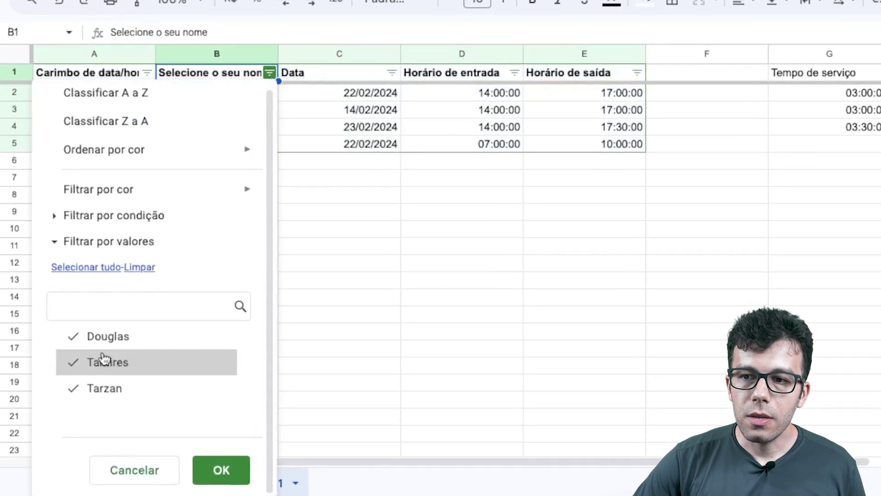
{"action": "left_click", "coordinate": [102, 360]}
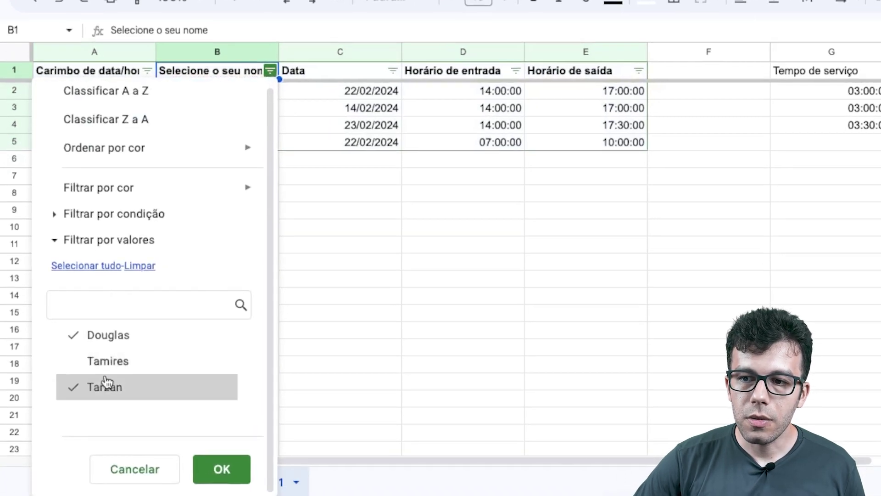
{"action": "left_click", "coordinate": [103, 335]}
{"action": "left_click", "coordinate": [231, 467]}
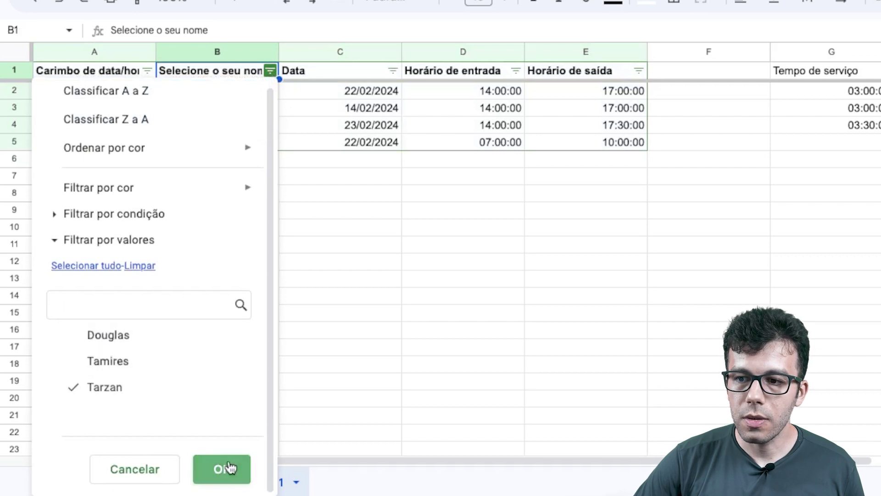